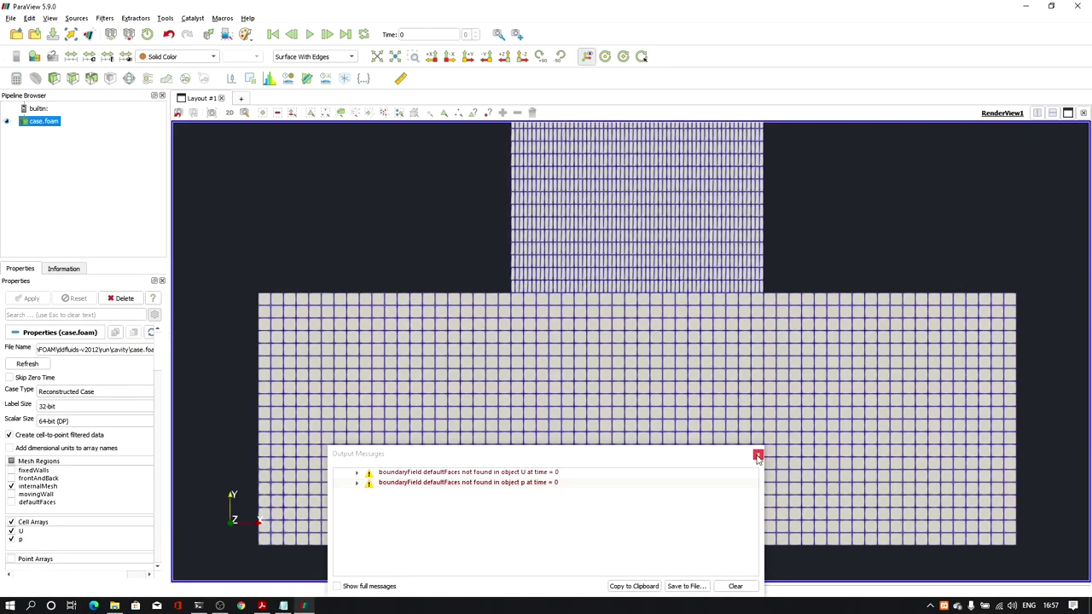
Dismiss the Output Messages, reframe the mesh, and switch the render view to 3D perspective
left_click(758, 453)
left_click_drag(595, 268, 590, 344)
scroll(614, 298, "down", 3)
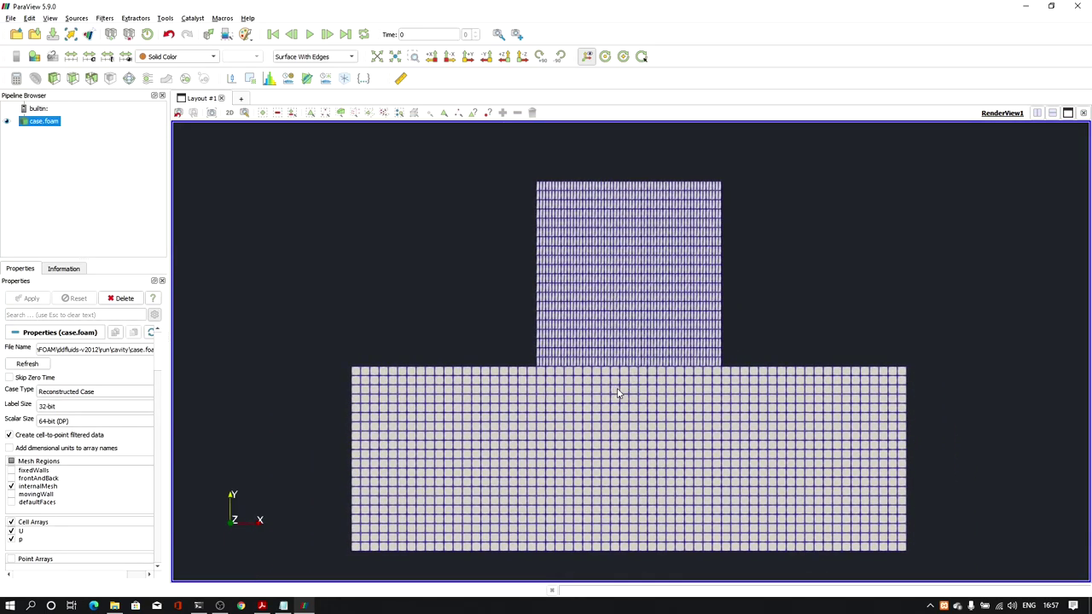
scroll(616, 394, "up", 2)
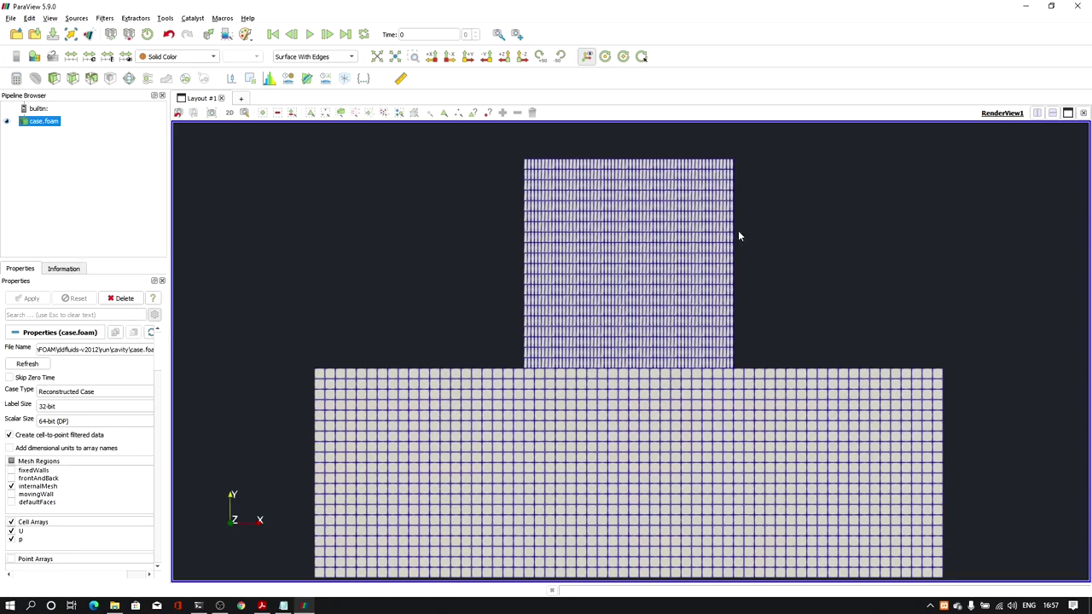
left_click_drag(585, 320, 567, 274)
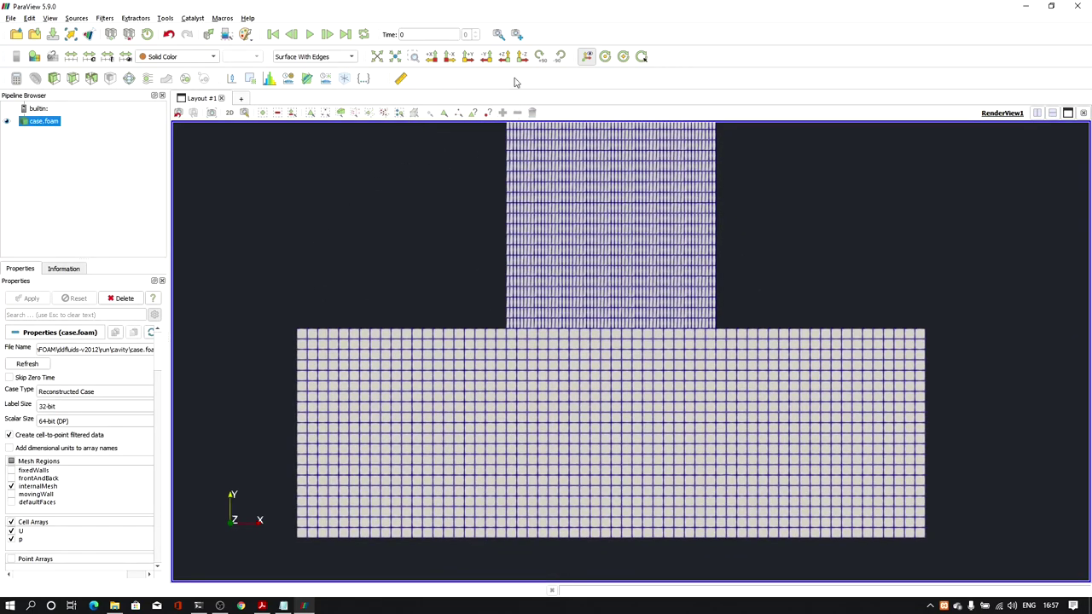
left_click(229, 112)
left_click_drag(504, 295, 527, 331)
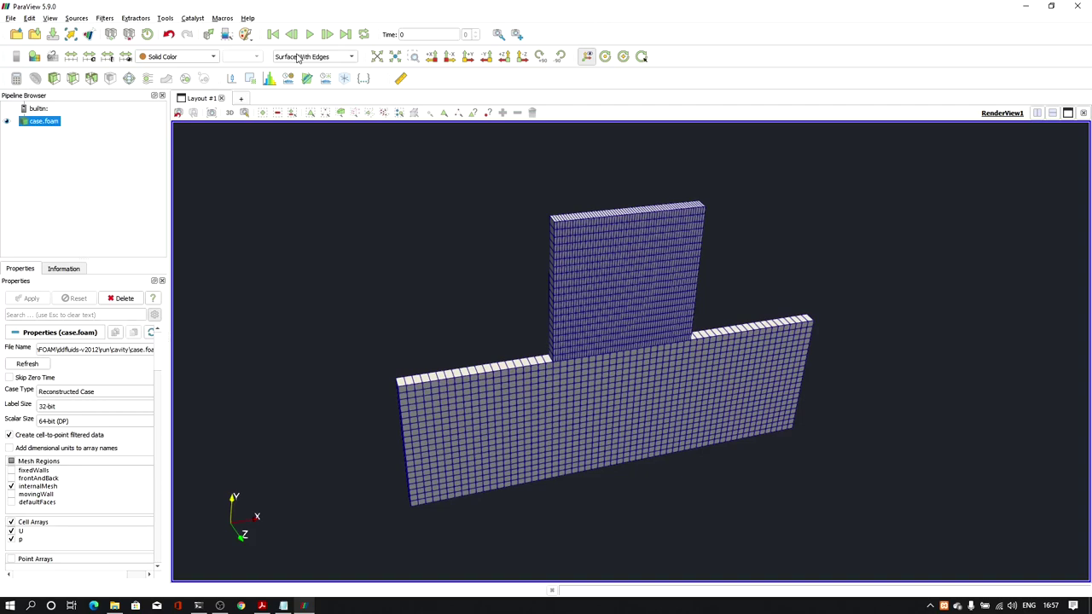
Set the representation to Wireframe and orbit to see the blocks from the side and front
left_click(300, 57)
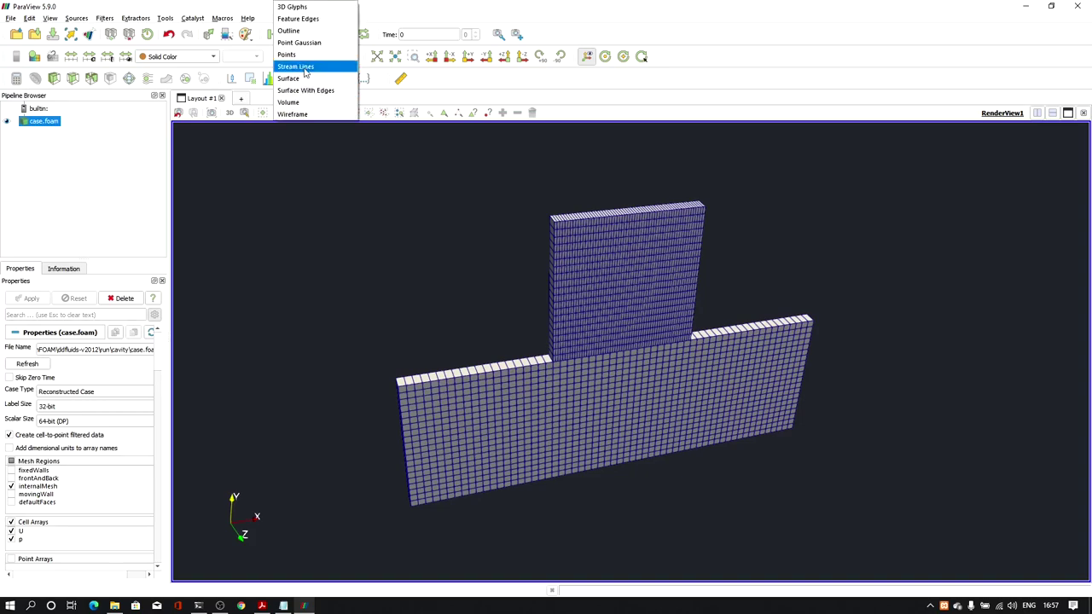
left_click(297, 115)
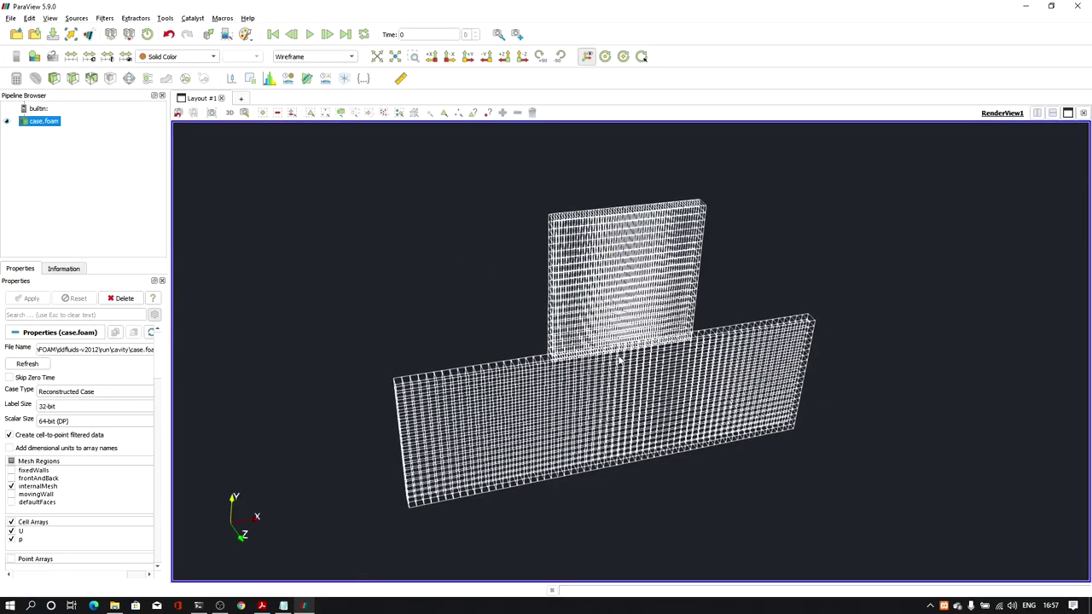
scroll(674, 401, "up", 5)
left_click_drag(656, 369, 751, 374)
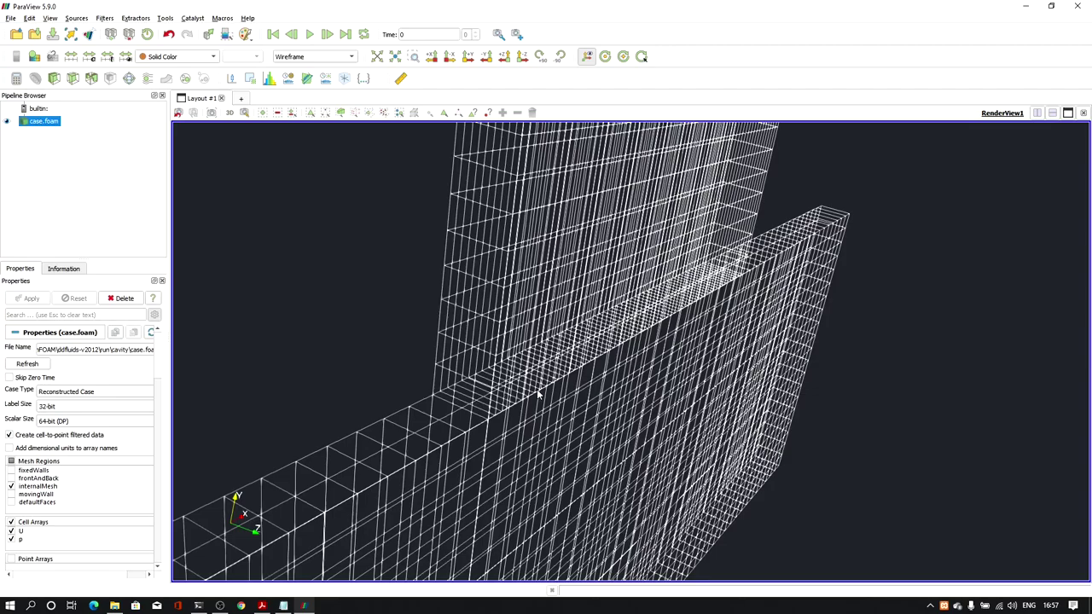
left_click_drag(539, 395, 503, 383)
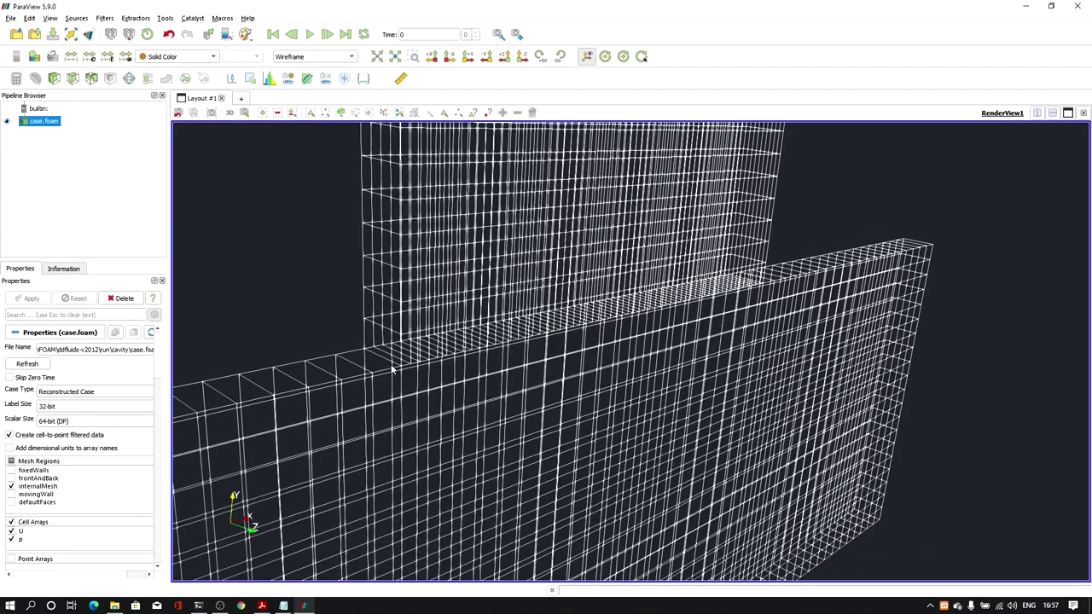
left_click_drag(761, 420, 614, 365)
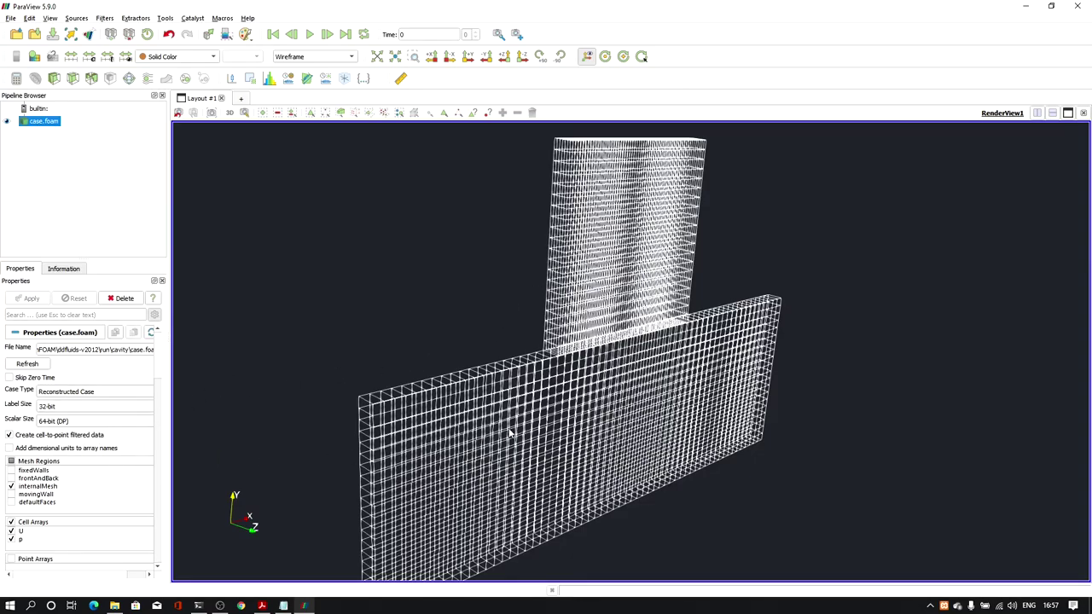
left_click_drag(509, 433, 502, 428)
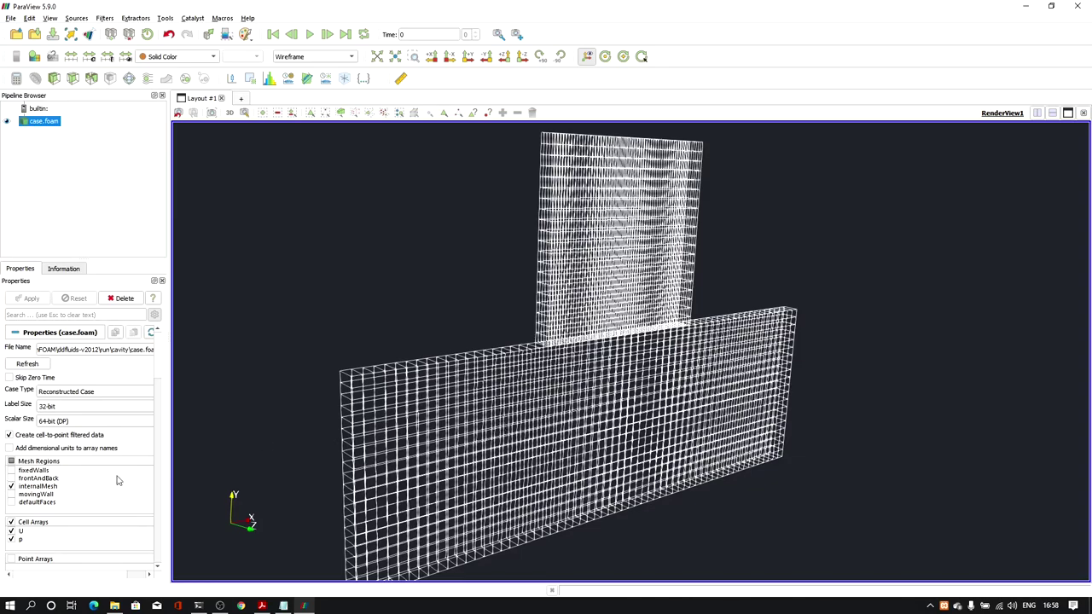
Replace internalMesh with defaultFaces in Mesh Regions and apply
left_click(11, 487)
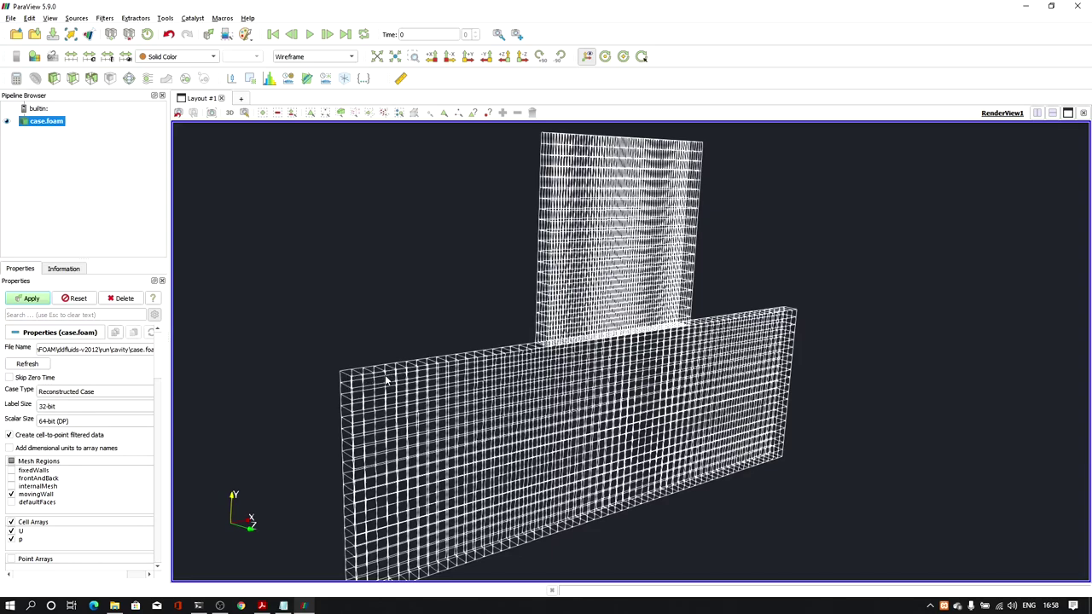
left_click(11, 501)
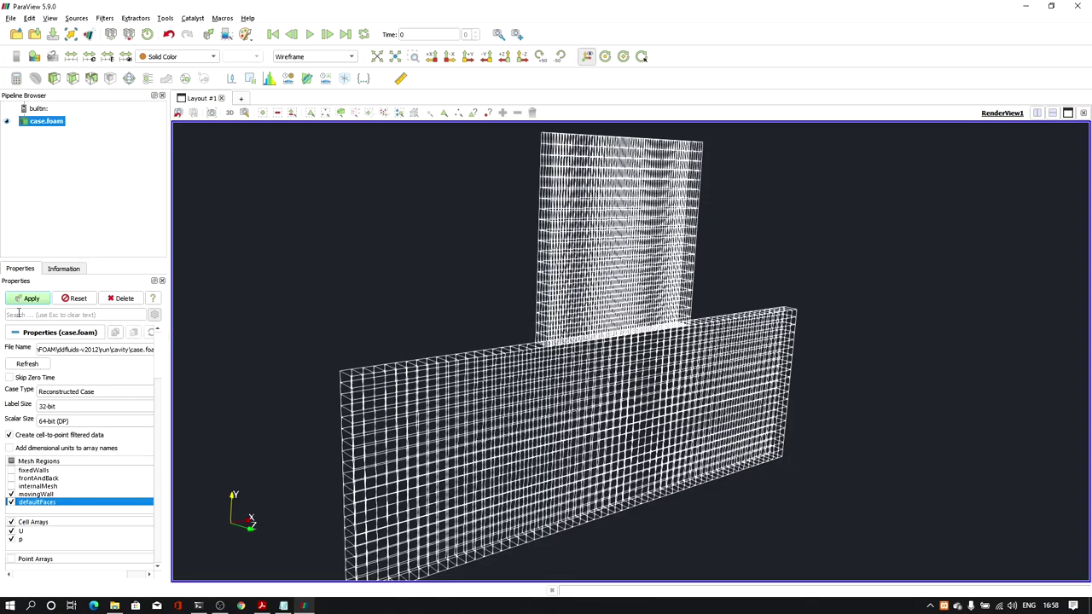
left_click(29, 299)
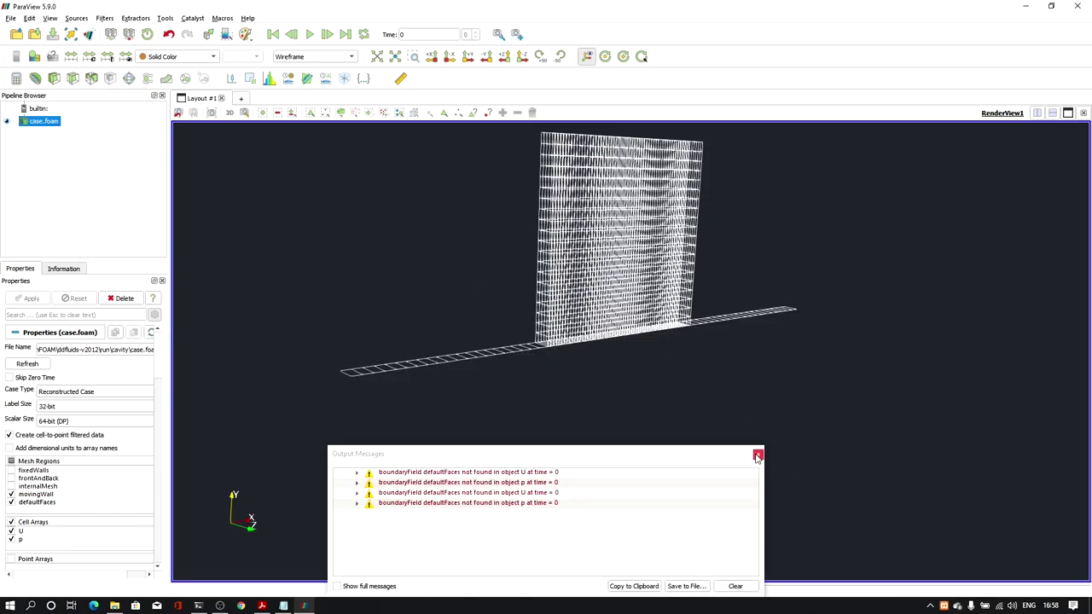
Inspect the movingWall and defaultFaces patches from several sides after a camera reset, then re-tick internalMesh
left_click(757, 456)
left_click_drag(756, 446, 655, 401)
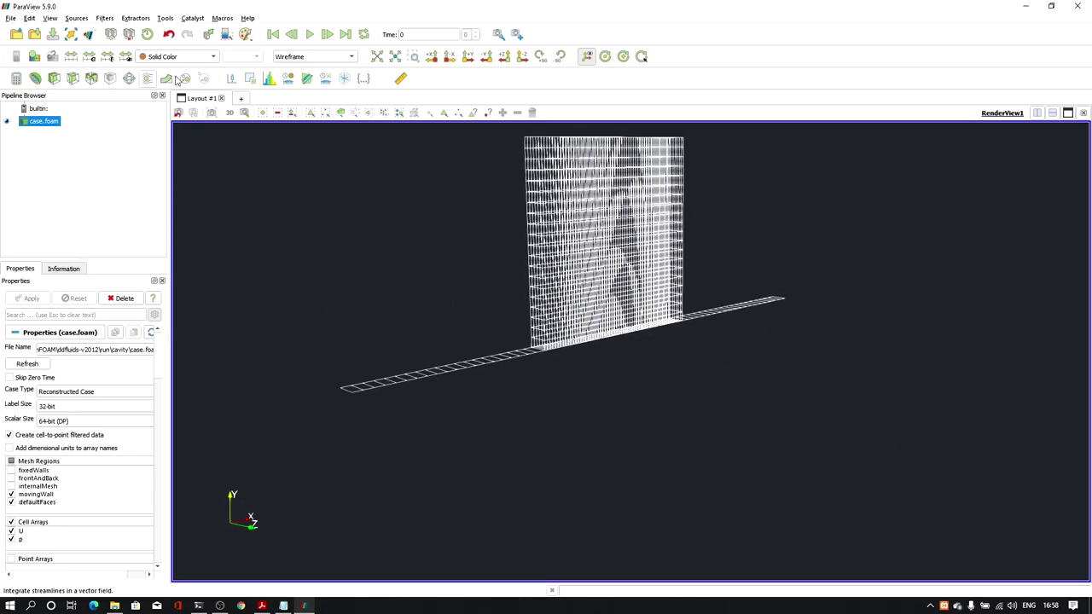
left_click_drag(611, 326, 589, 305)
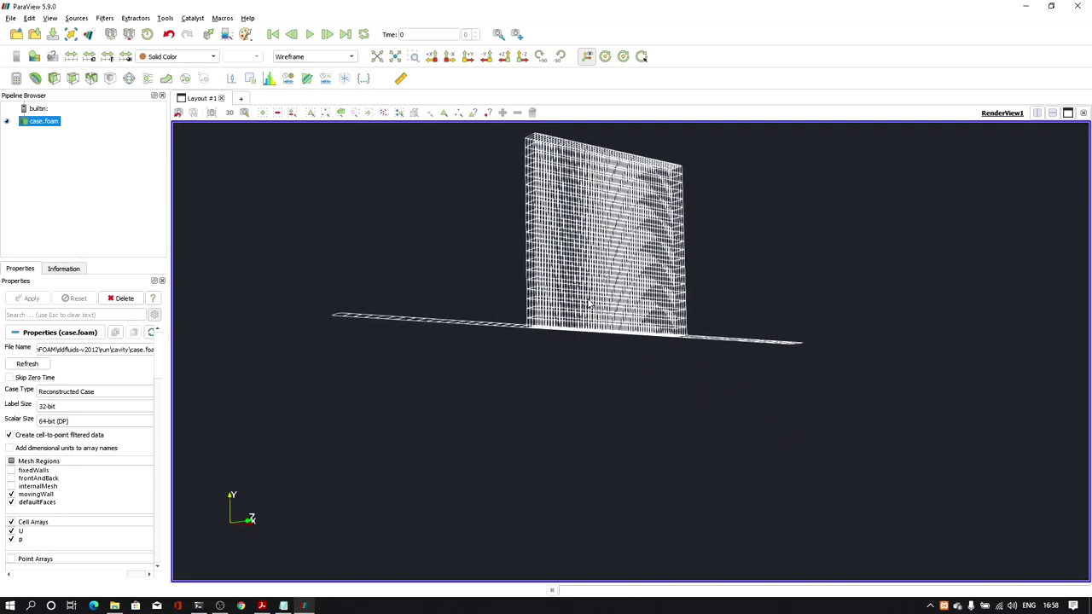
left_click(377, 57)
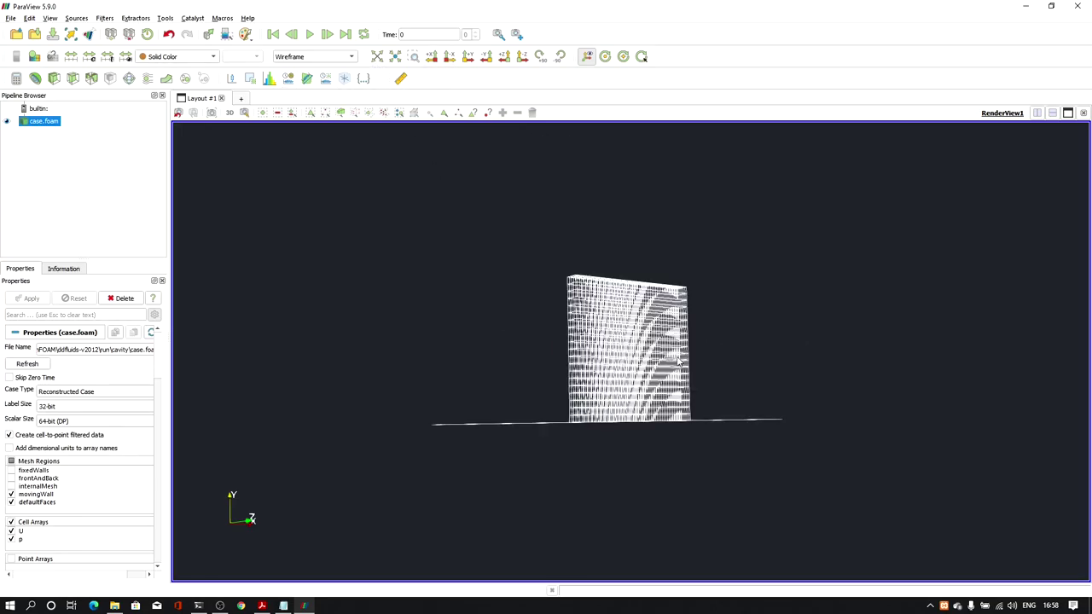
left_click_drag(707, 431, 615, 459)
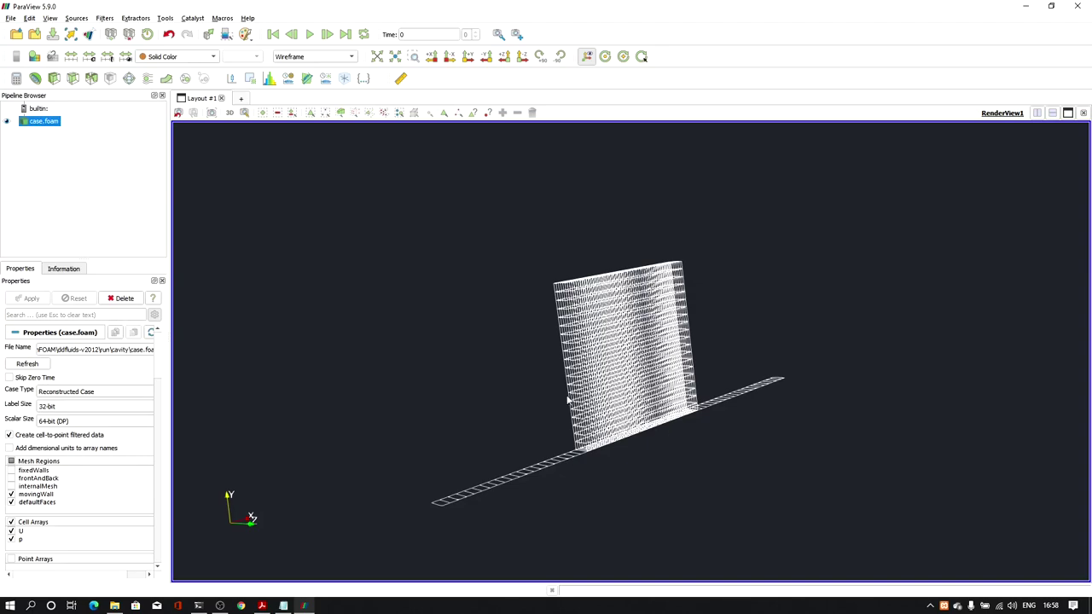
left_click(11, 486)
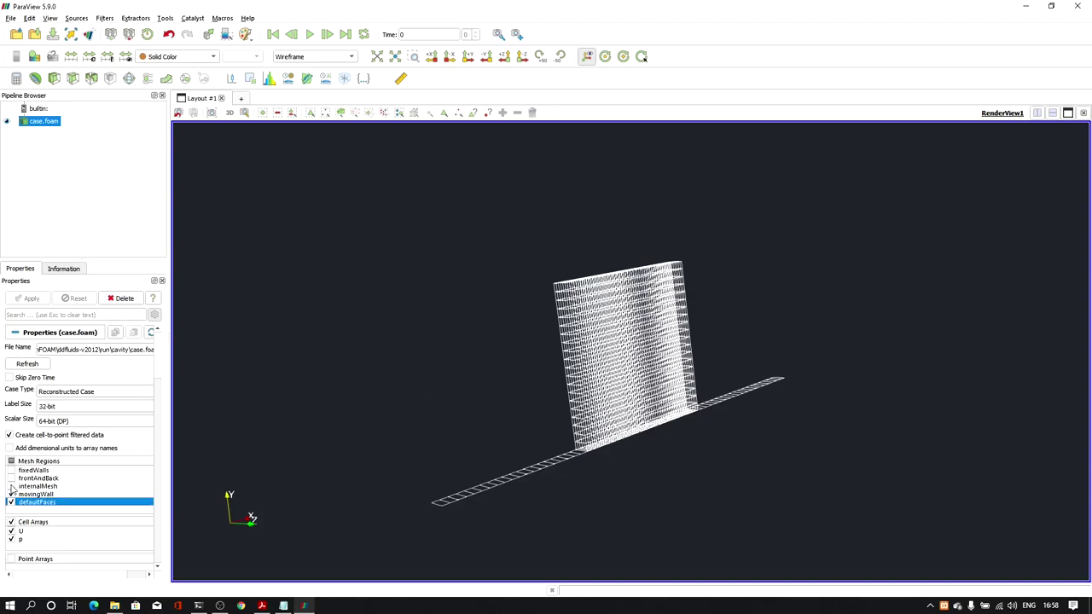
Apply the restored internalMesh region and dismiss the warnings
left_click(31, 299)
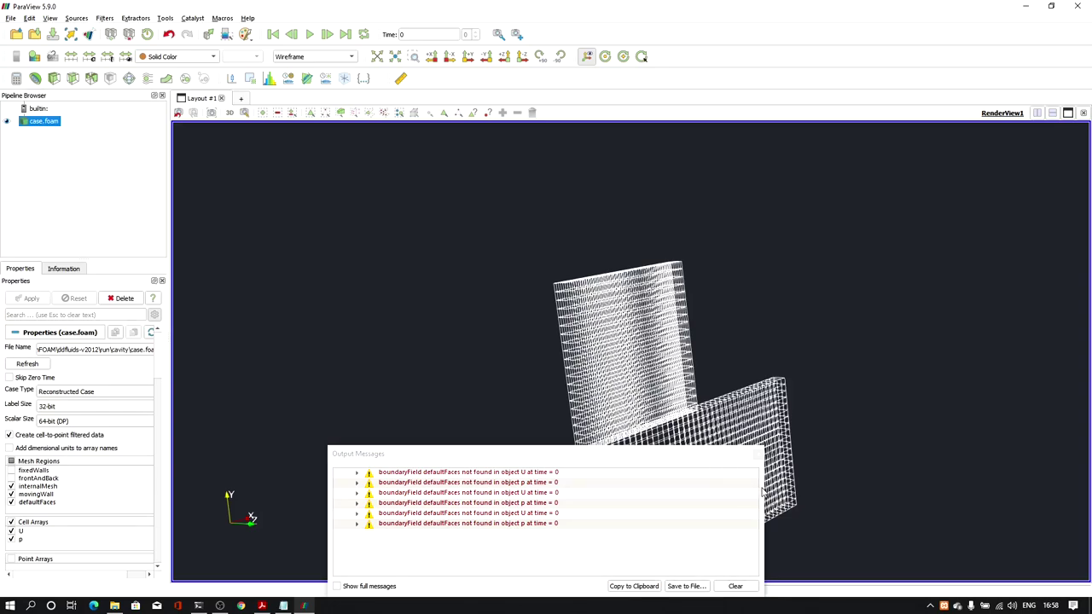
left_click(756, 453)
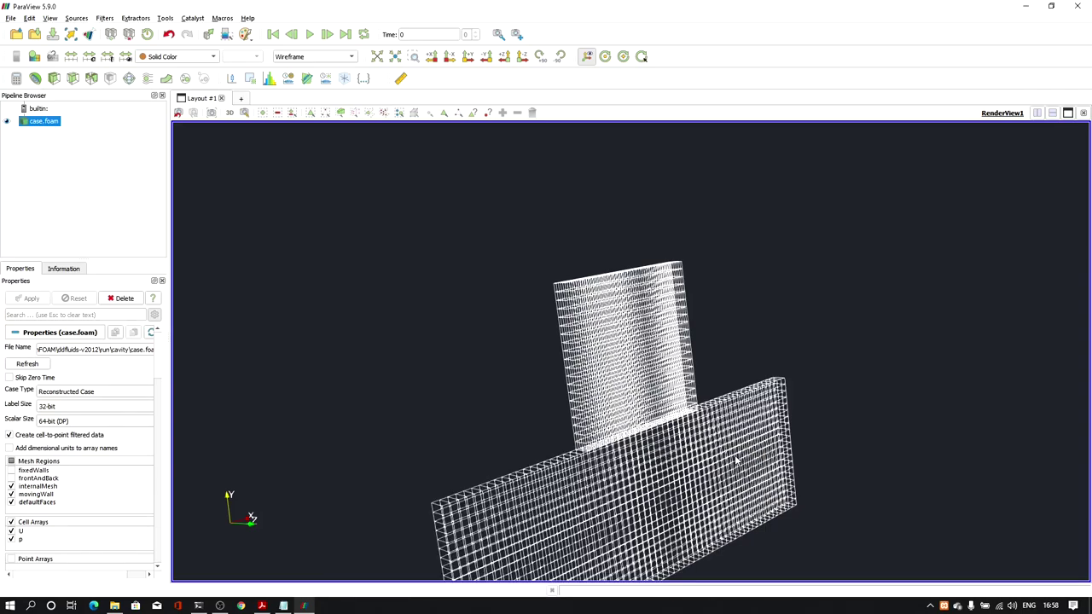
left_click_drag(738, 461, 613, 314)
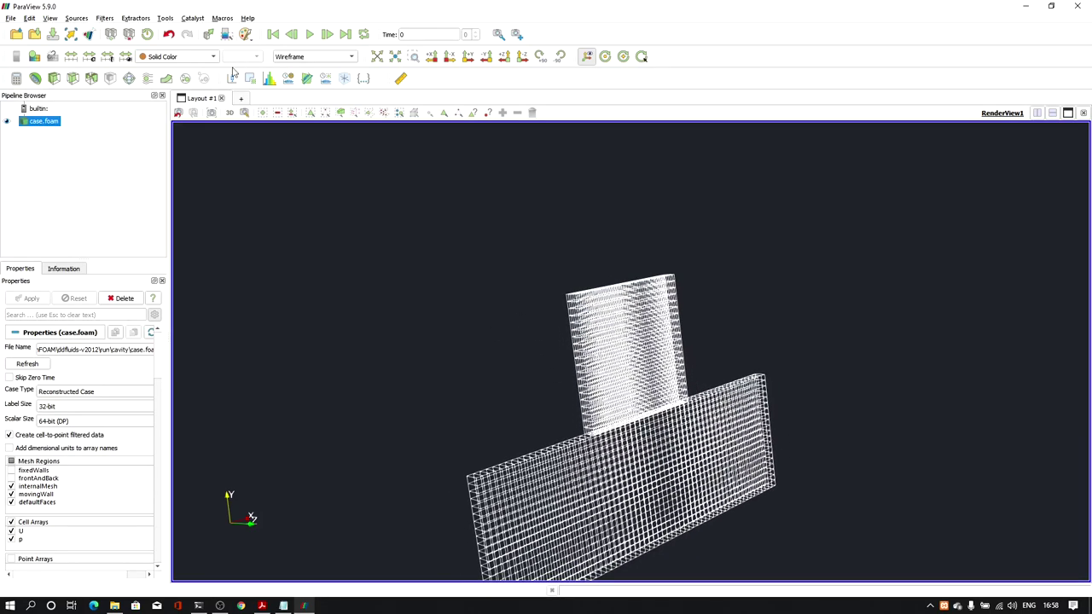
View the T-shaped wireframe front-on and obliquely, then return to blockMeshDict in Notepad
left_click(229, 112)
left_click_drag(597, 401, 627, 331)
left_click(228, 112)
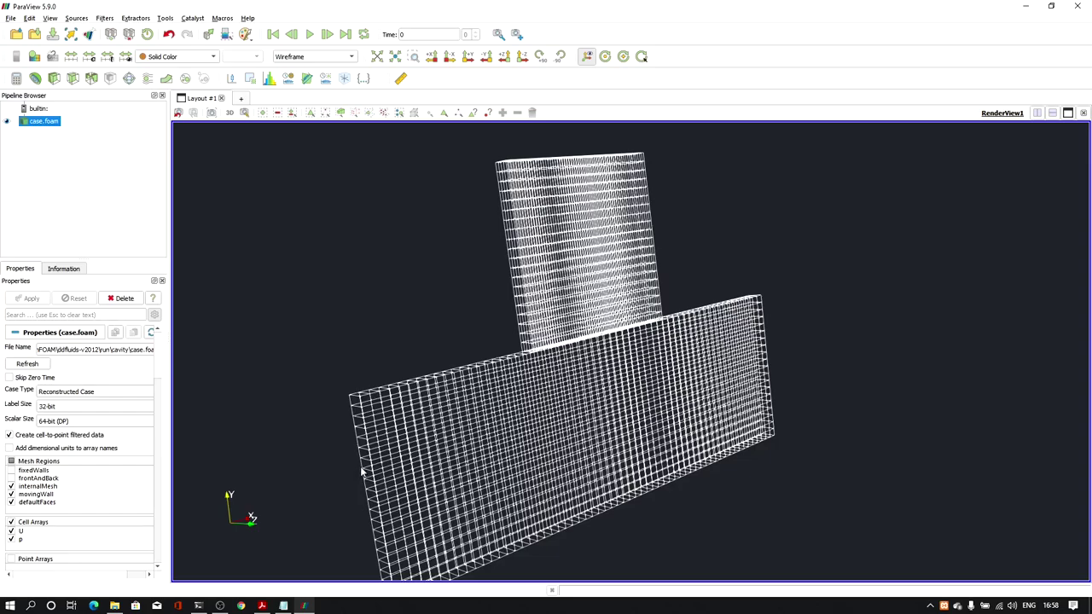
left_click_drag(412, 472, 290, 410)
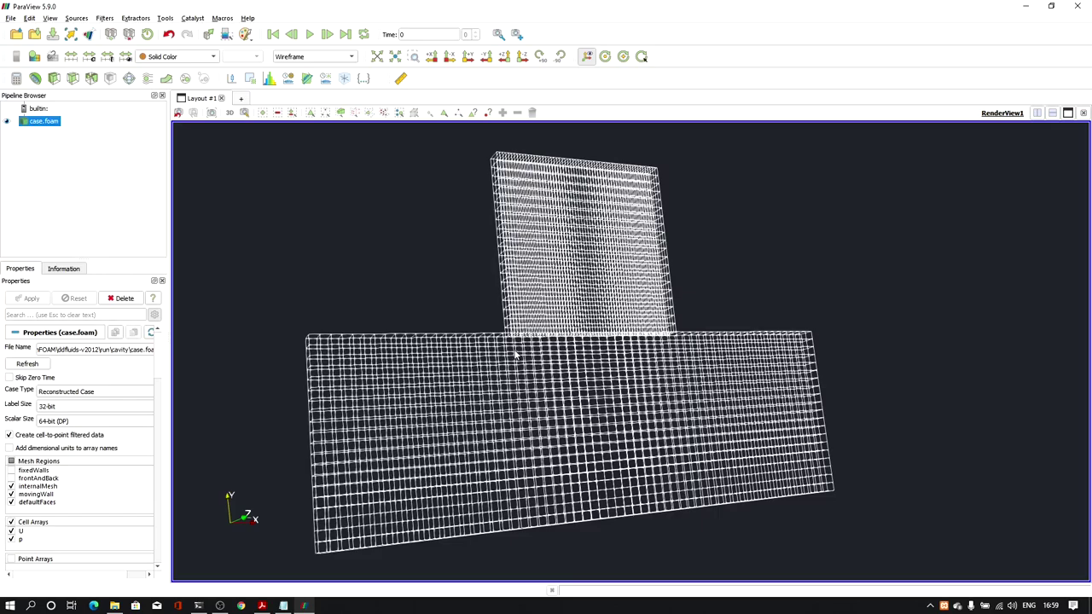
left_click_drag(514, 355, 462, 395)
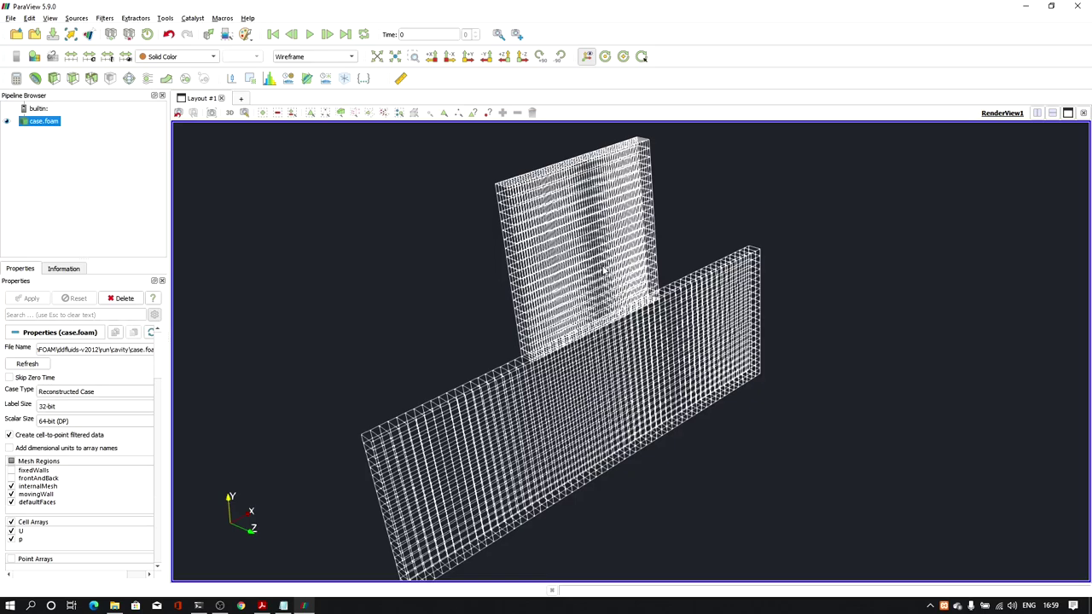
left_click(284, 606)
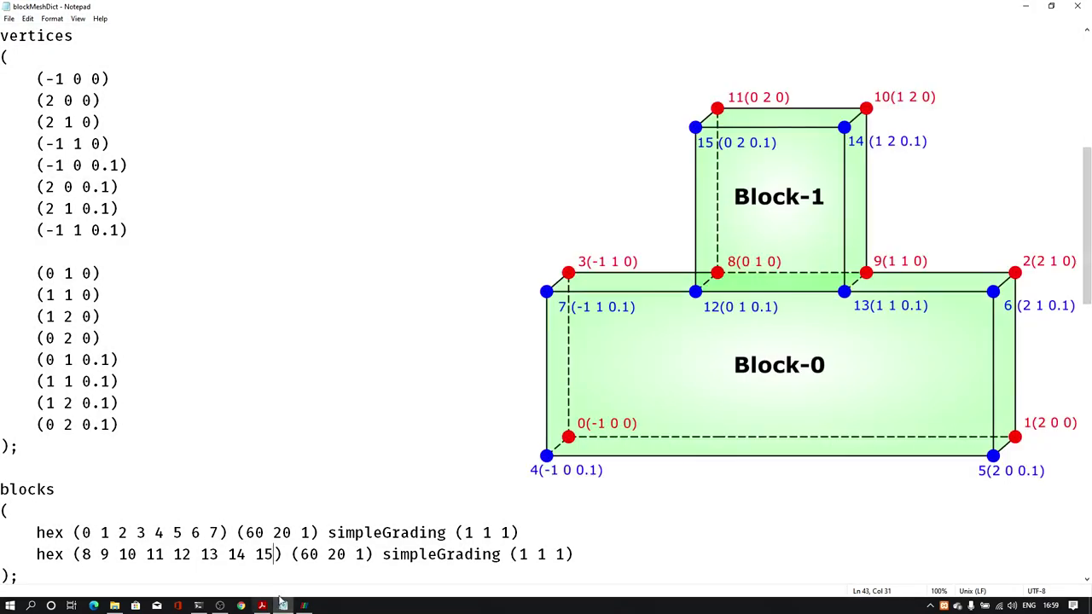
Check both blocks' 60-cell counts and rename the movingWall patch to large
left_click_drag(266, 533, 243, 533)
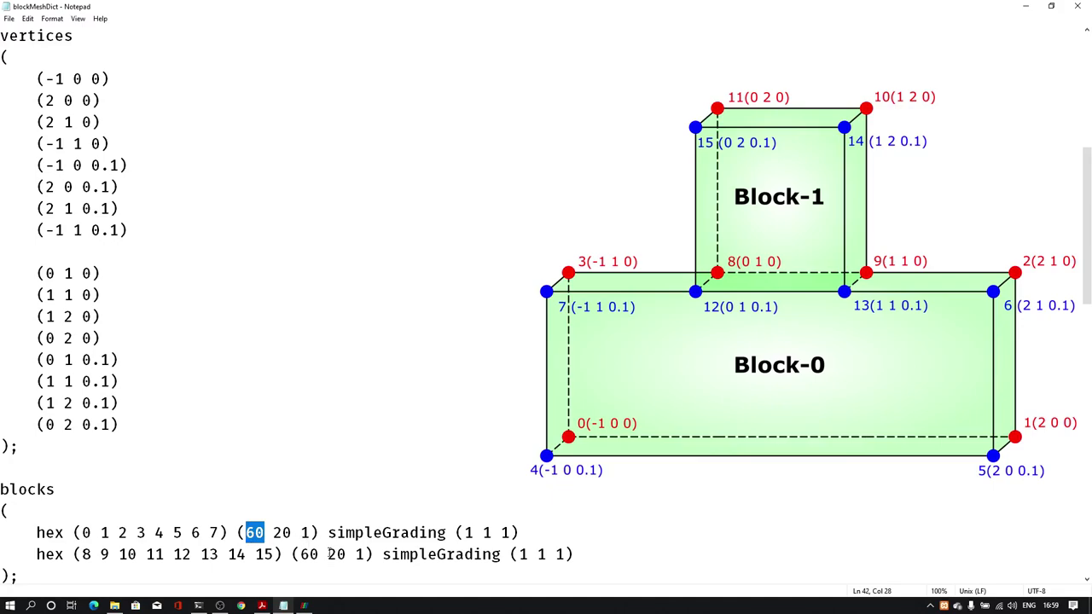
left_click_drag(319, 554, 300, 555)
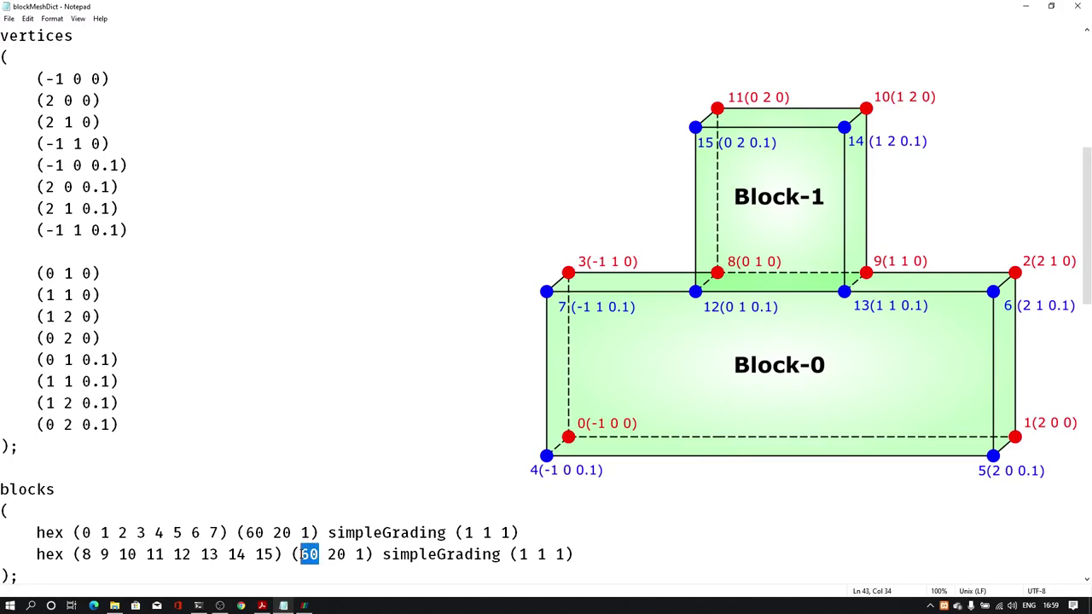
left_click(1026, 274)
left_click_drag(1084, 236, 1084, 393)
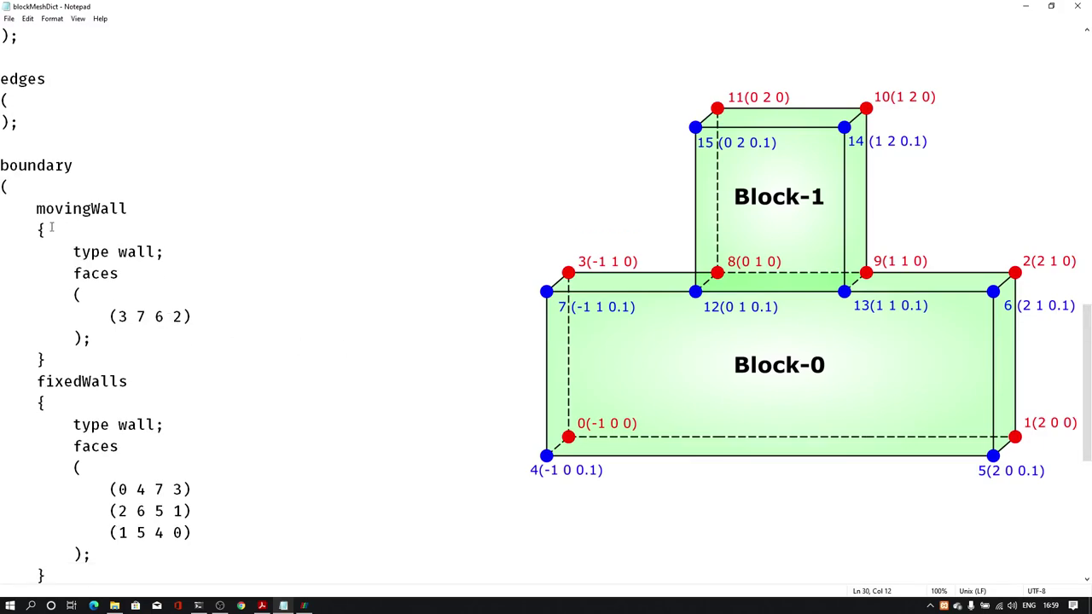
double_click(114, 213)
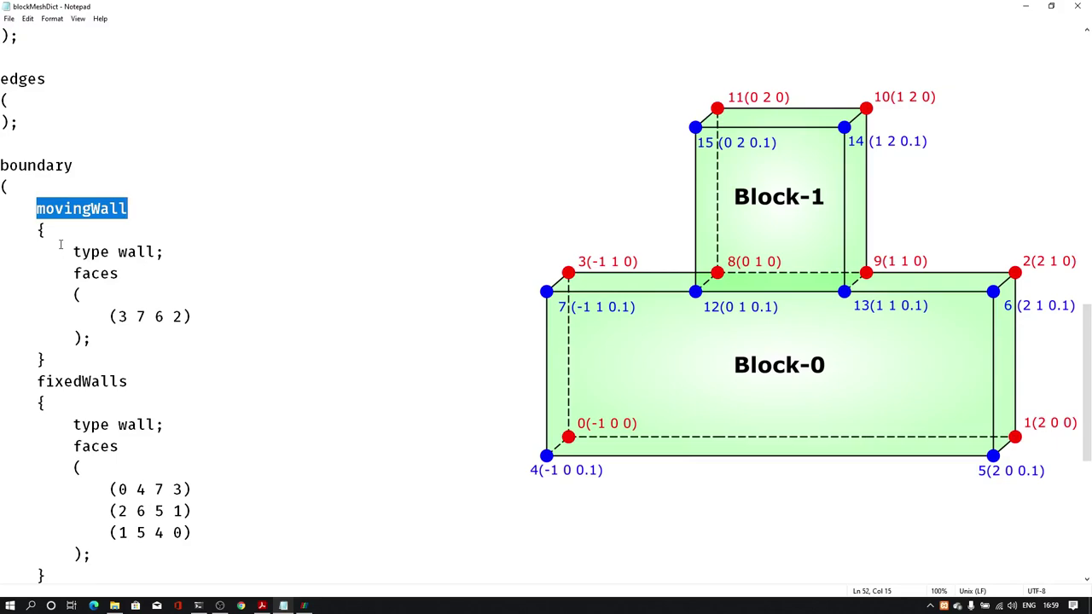
type("large")
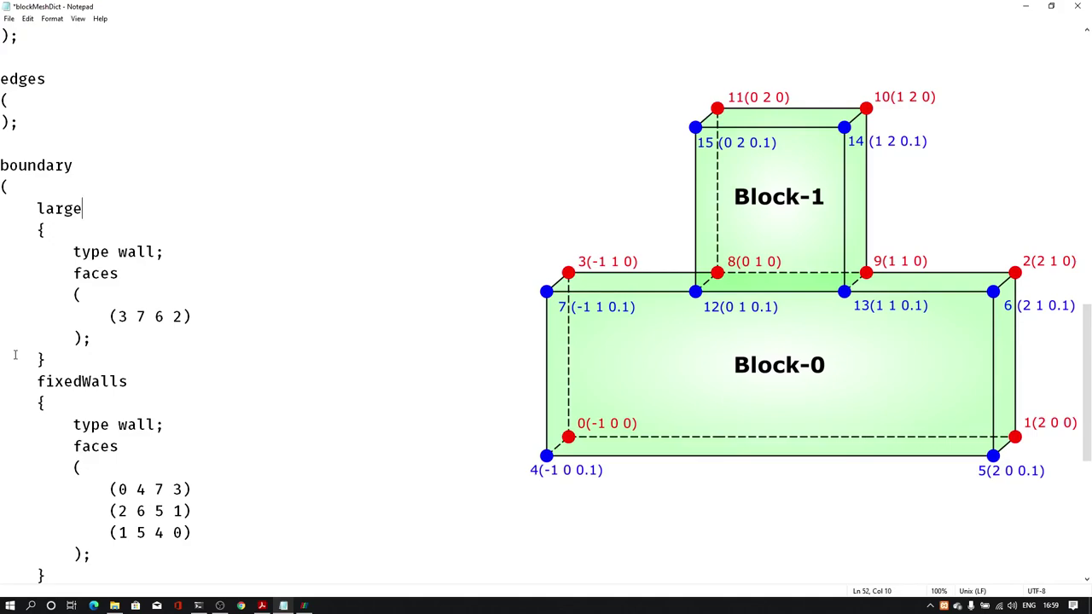
Copy the large patch definition and add blank lines after it, before fixedWalls
left_click_drag(56, 362, 7, 211)
left_click(7, 212)
left_click_drag(53, 360, 1, 214)
key("ctrl+c")
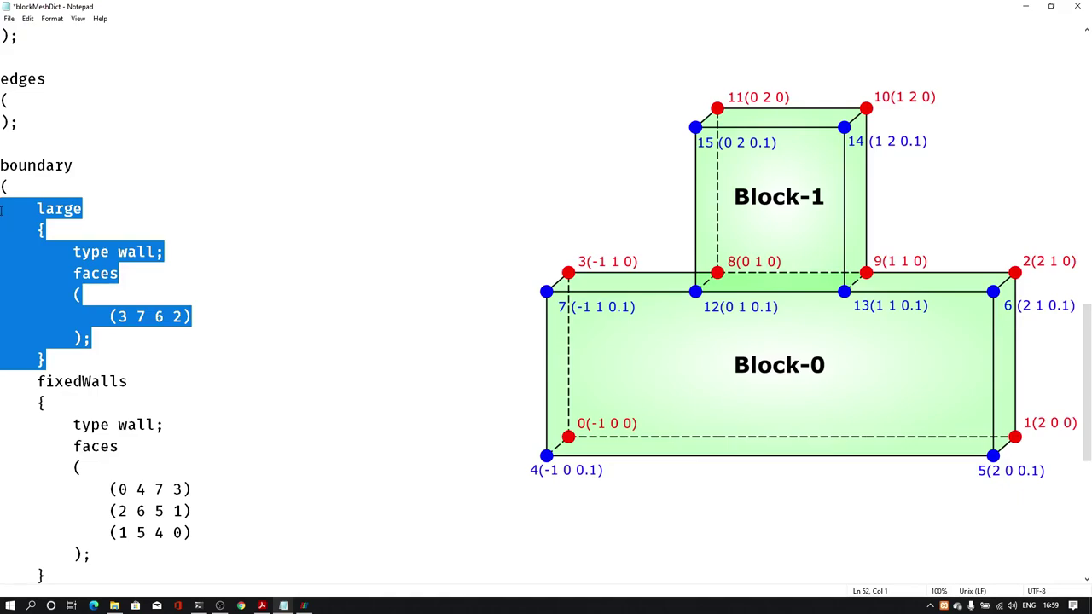
left_click(64, 356)
key("Return")
key("Return")
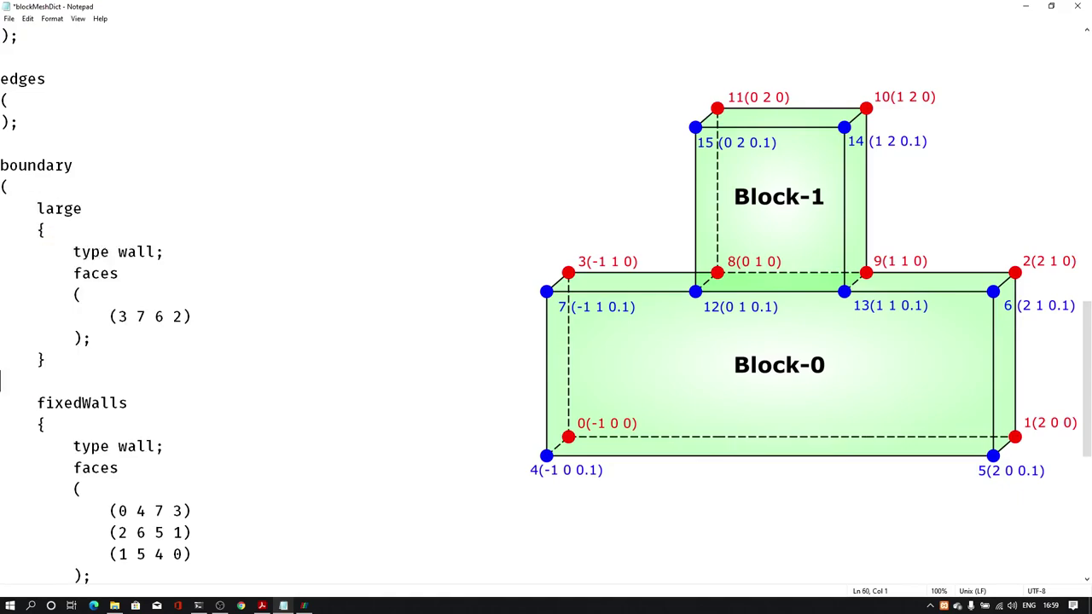
Paste a copy of the large patch, rename it small, and set its face to (8 12 13 9)
key("ctrl+v")
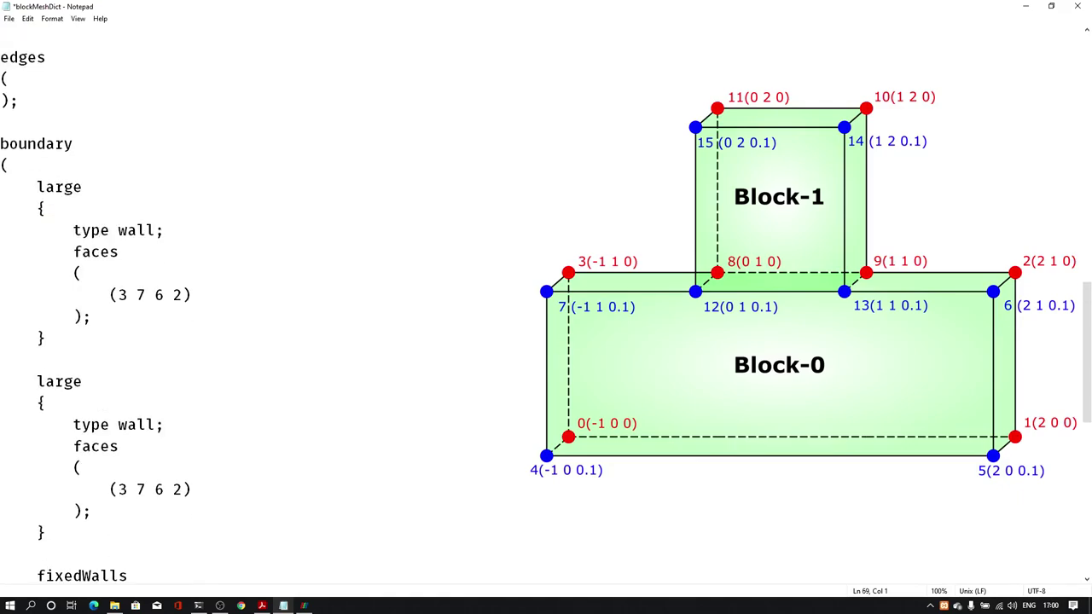
double_click(53, 381)
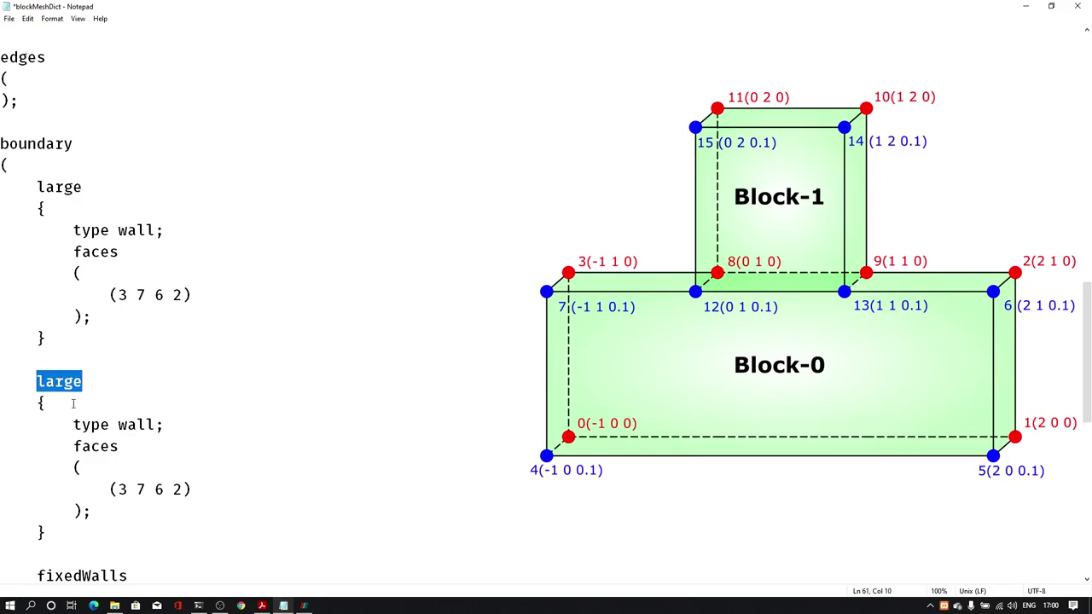
type("small")
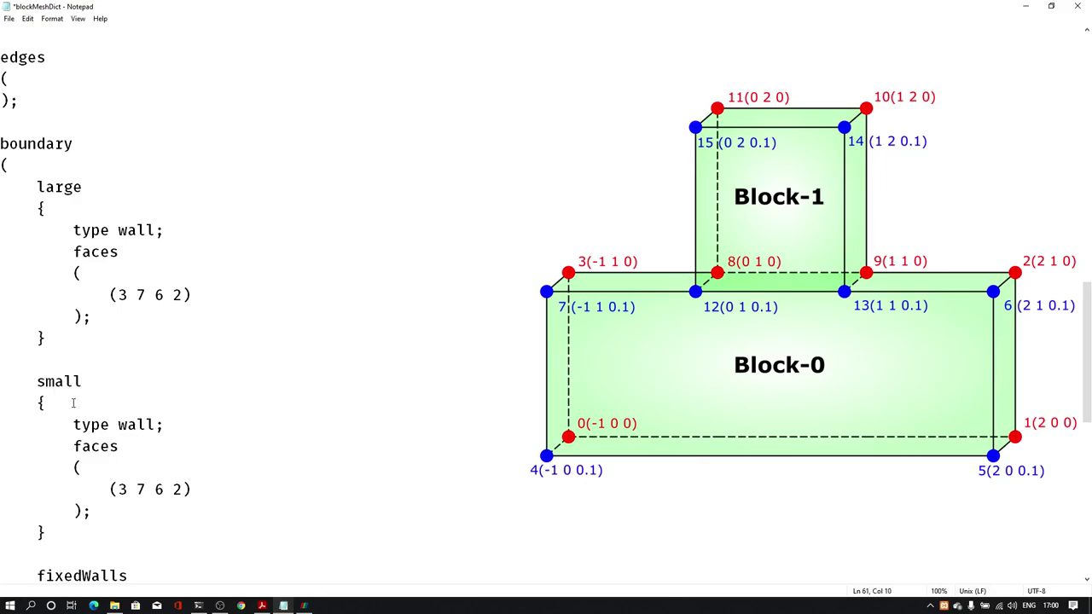
left_click_drag(184, 489, 119, 488)
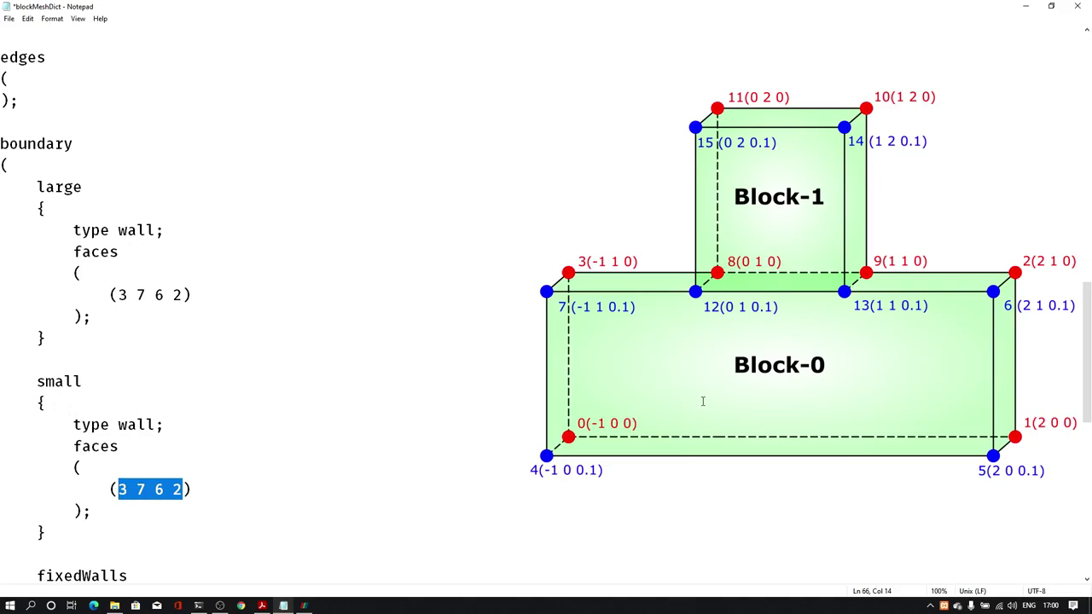
type("8 ")
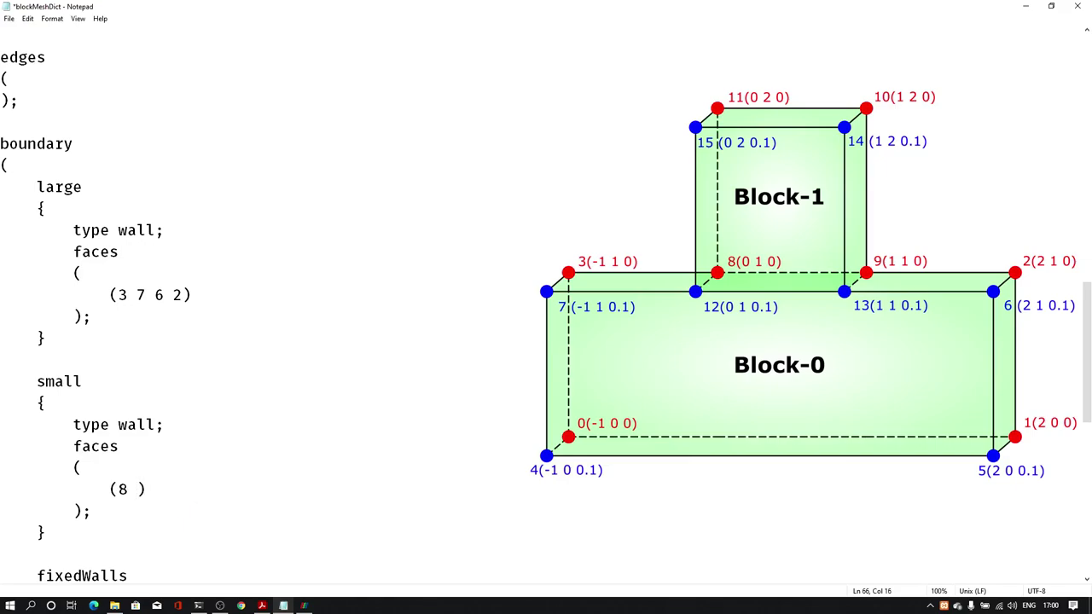
type("12 13 9")
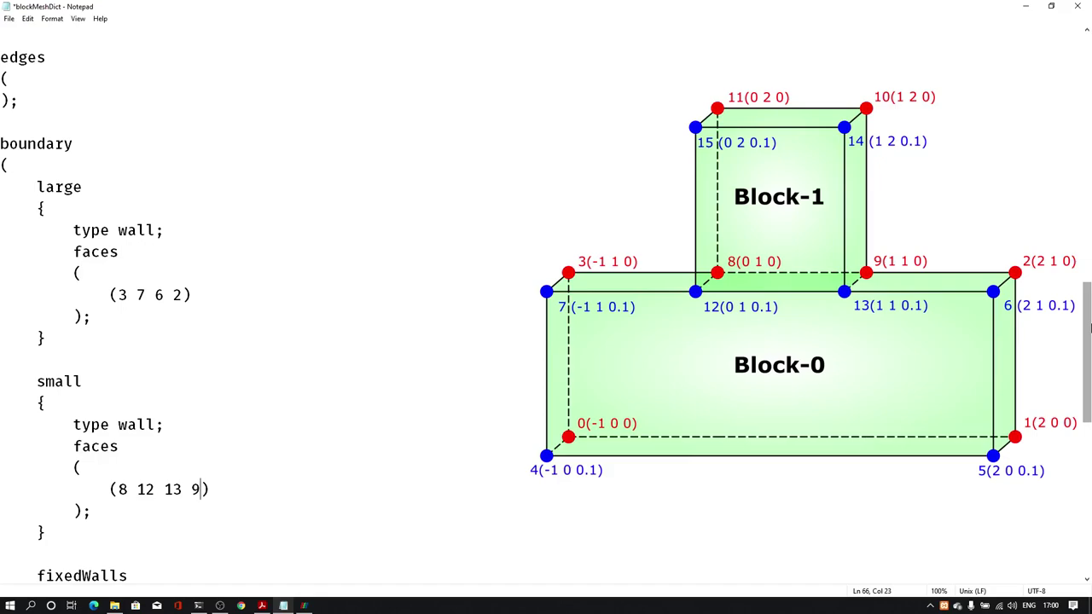
left_click_drag(1089, 327, 1089, 354)
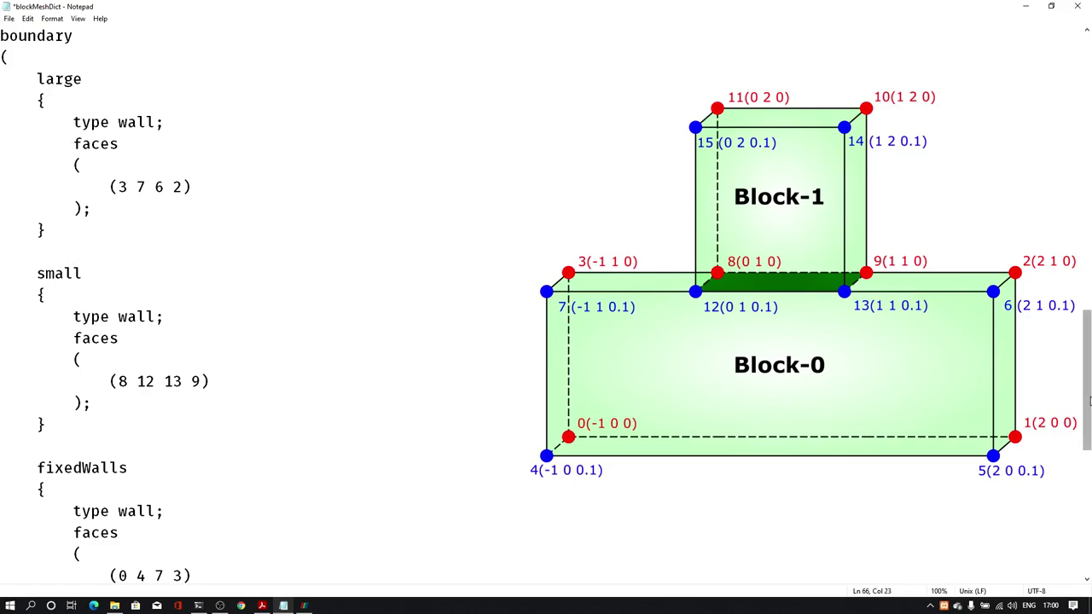
Add the pair (large small) to mergePatchPairs and save blockMeshDict
left_click_drag(1089, 401, 1089, 525)
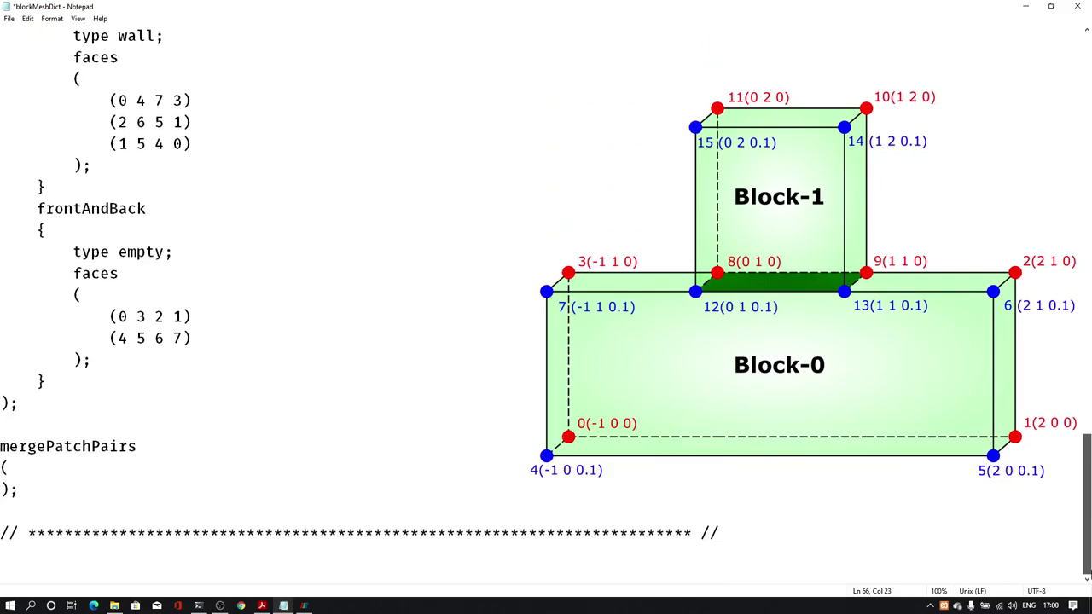
left_click(45, 465)
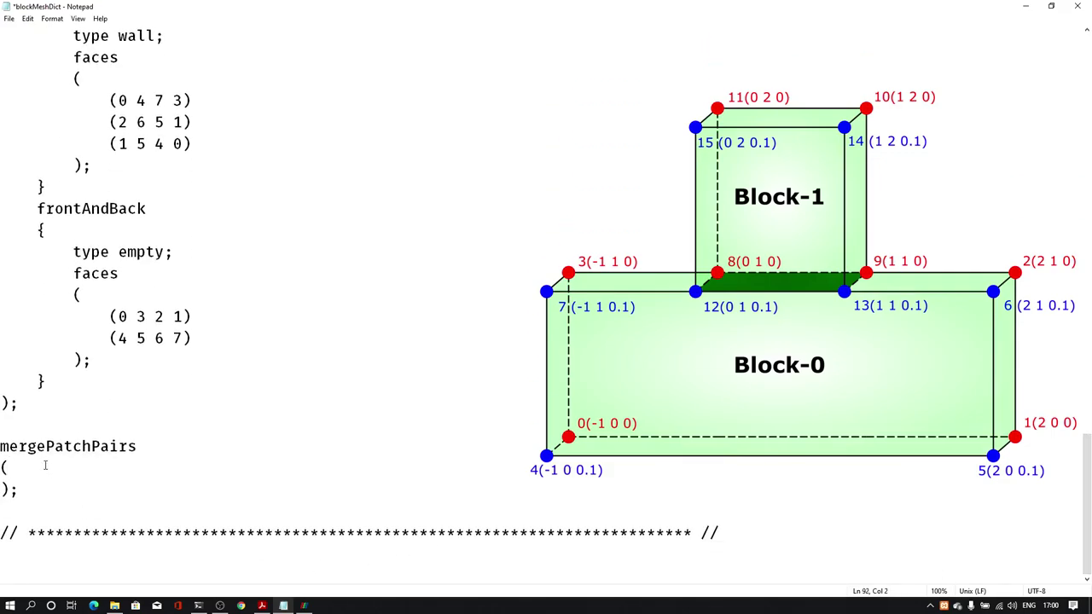
key("Return")
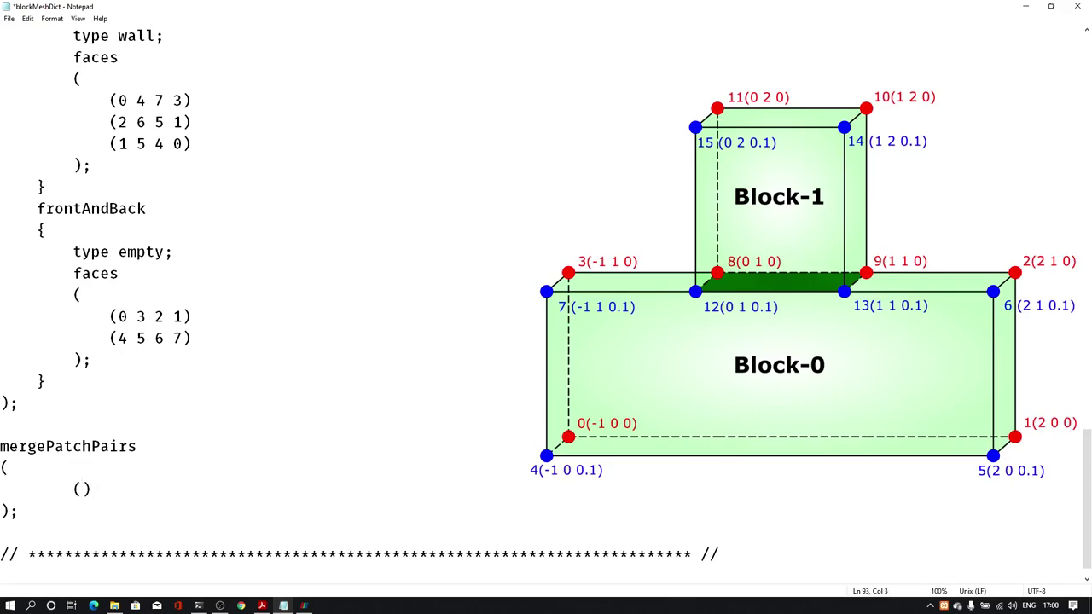
type("large")
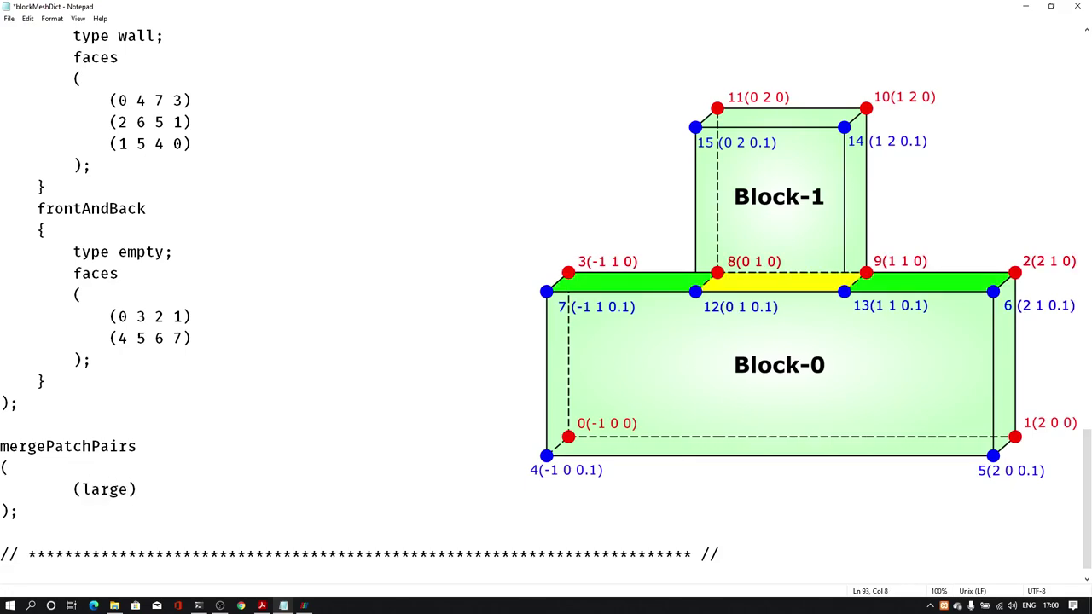
type(" small")
key("ctrl+s")
Re-run blockMesh in the terminal, then return to ParaView
left_click(197, 606)
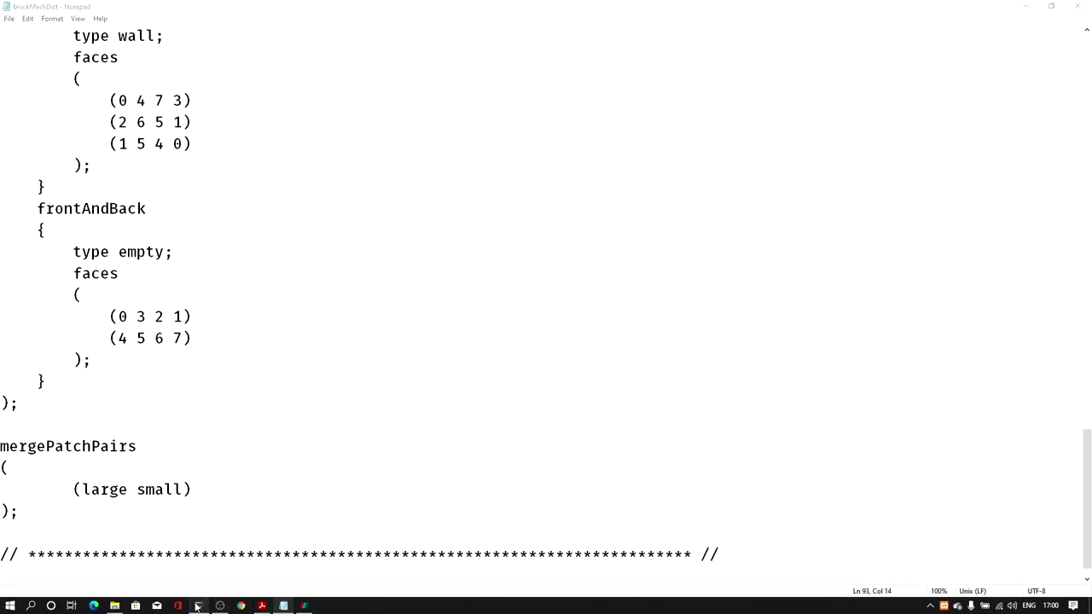
key("Up")
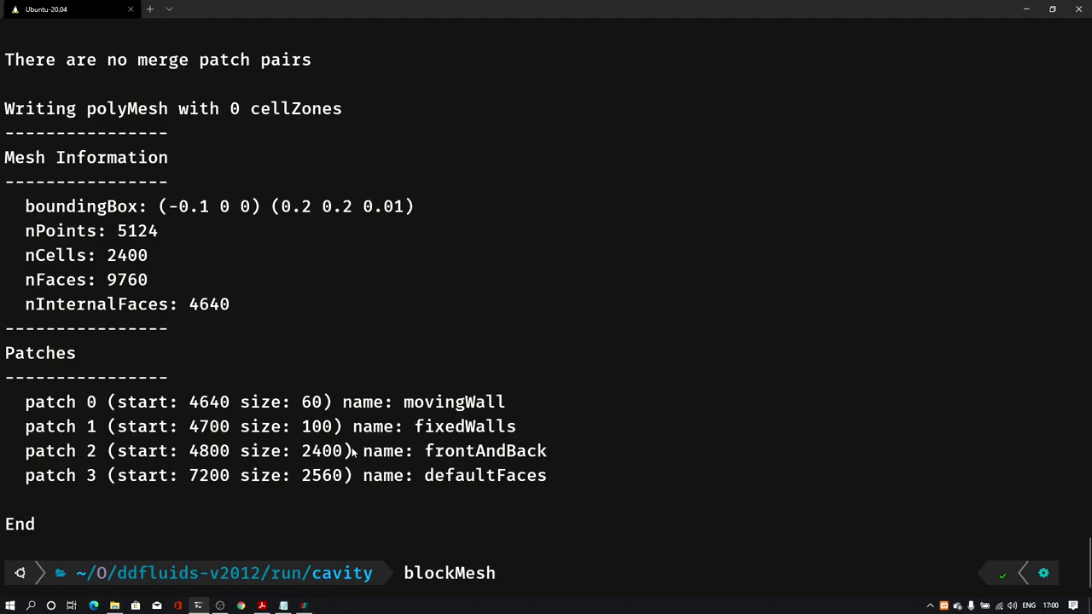
key("Return")
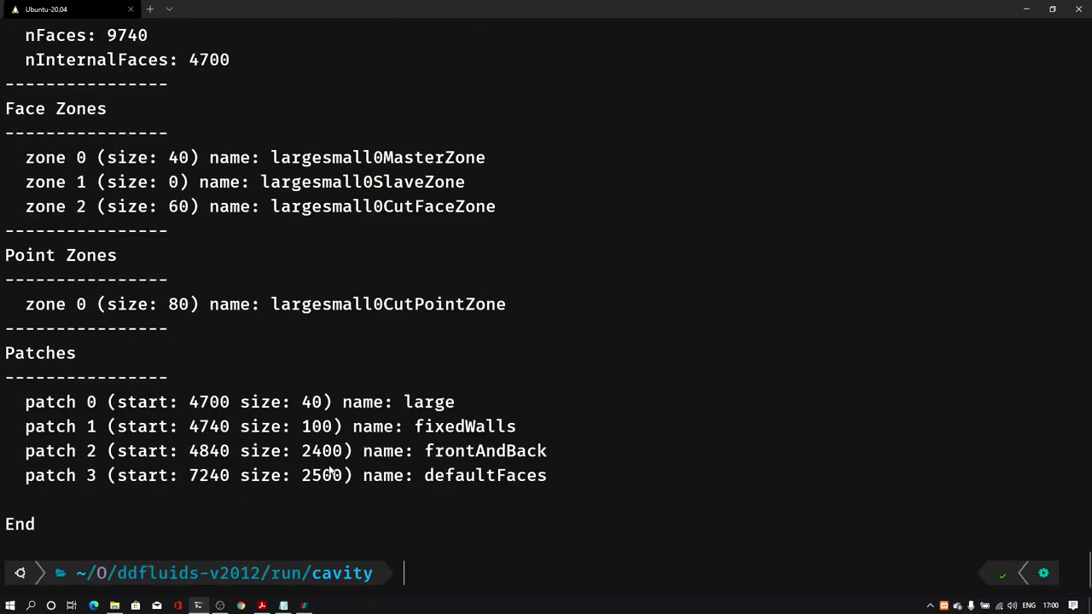
left_click(303, 606)
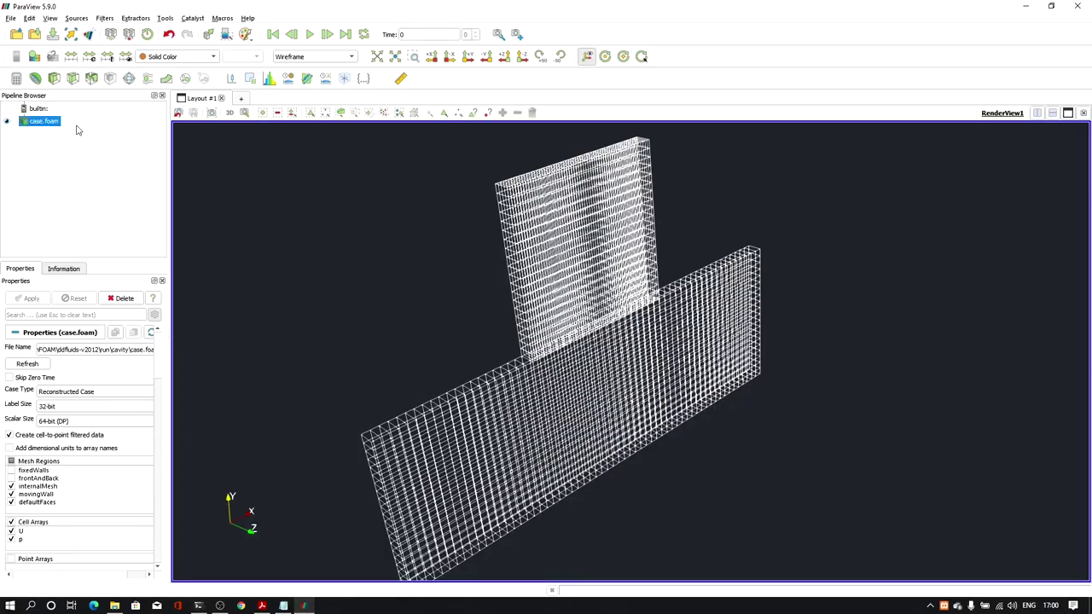
Reload the case.foam files and dismiss the warnings
right_click(34, 122)
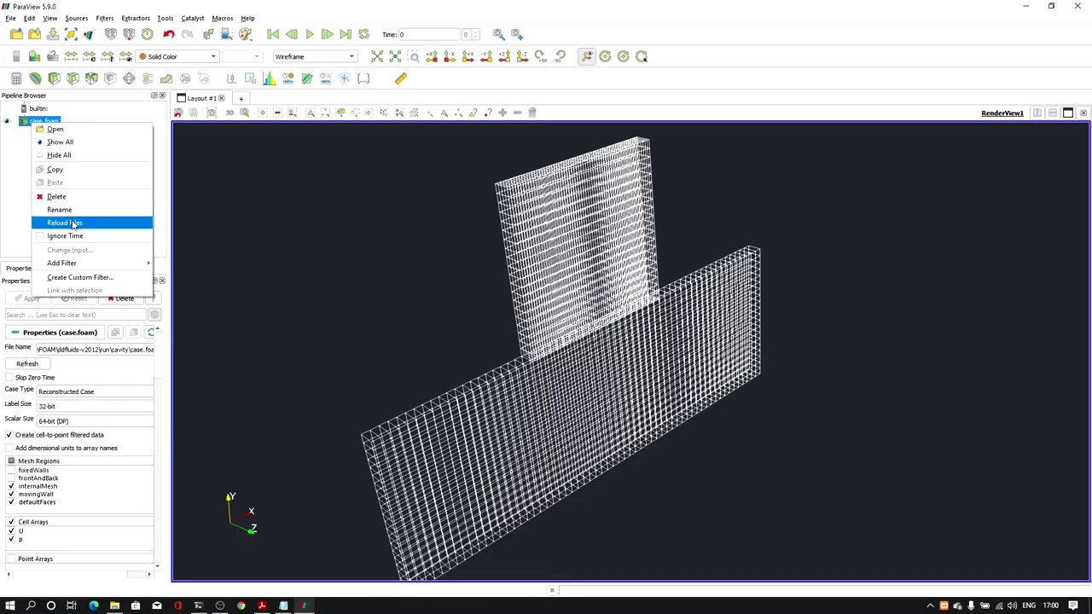
left_click(74, 223)
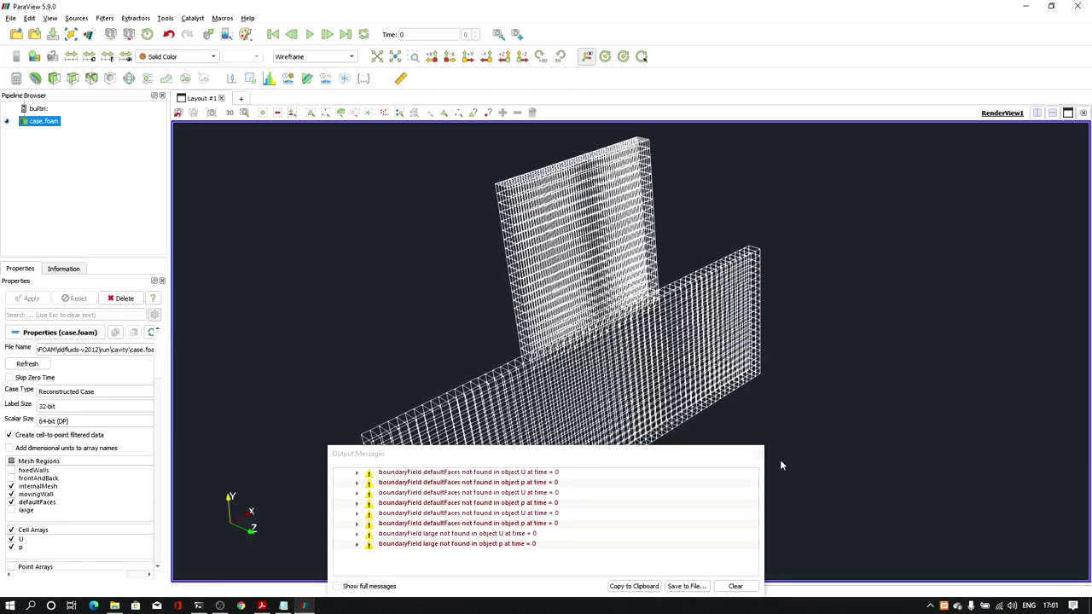
left_click(758, 453)
left_click_drag(606, 358, 546, 355)
Show the mesh as Surface With Edges, inspect the merged junction, and tick all mesh regions
left_click(309, 56)
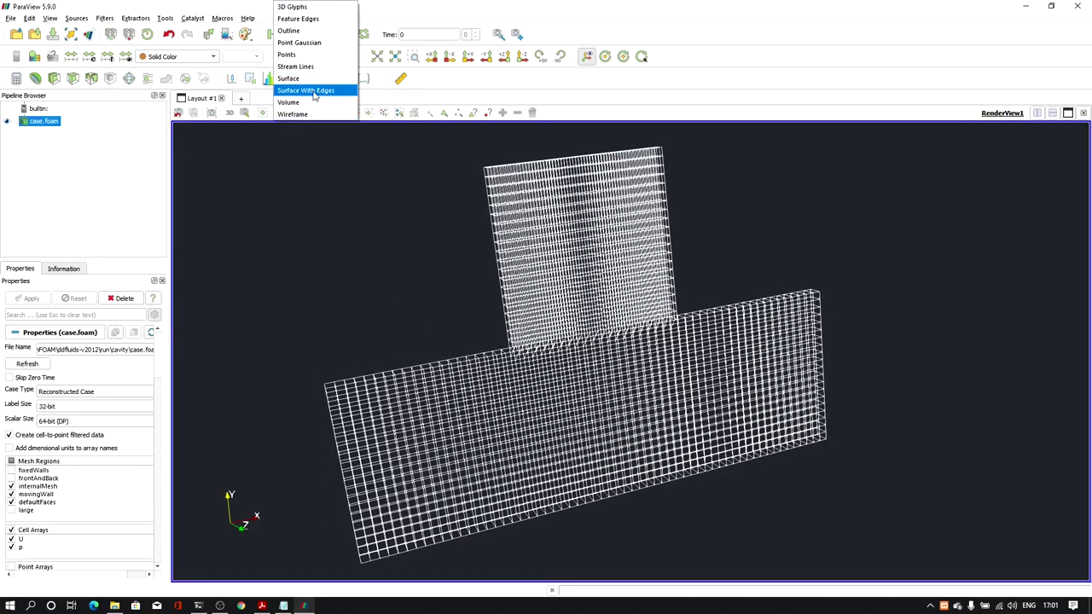
left_click(316, 92)
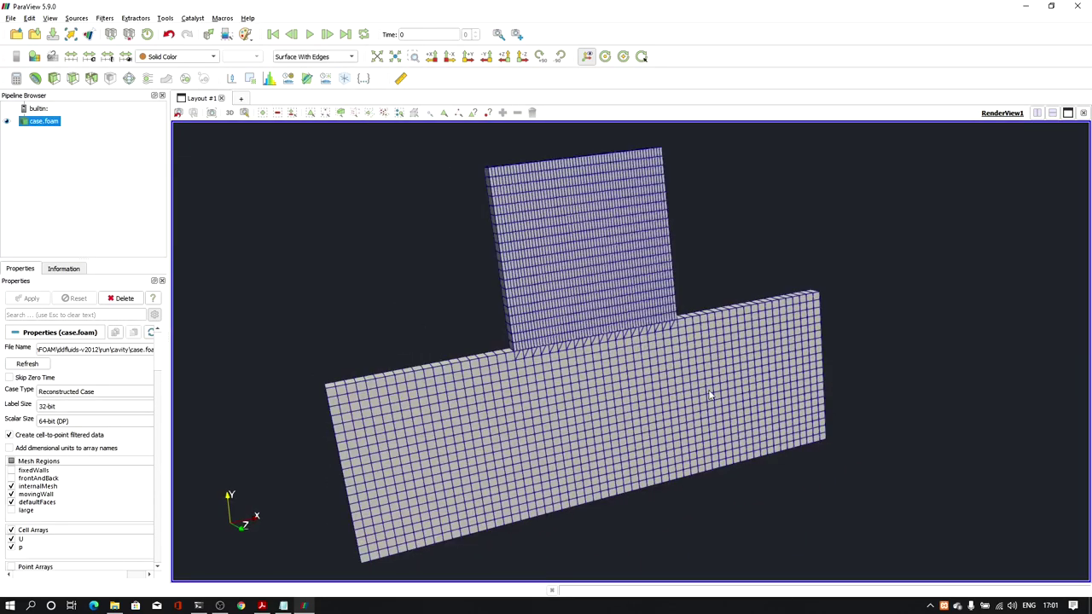
scroll(709, 395, "up", 6)
scroll(538, 297, "down", 2)
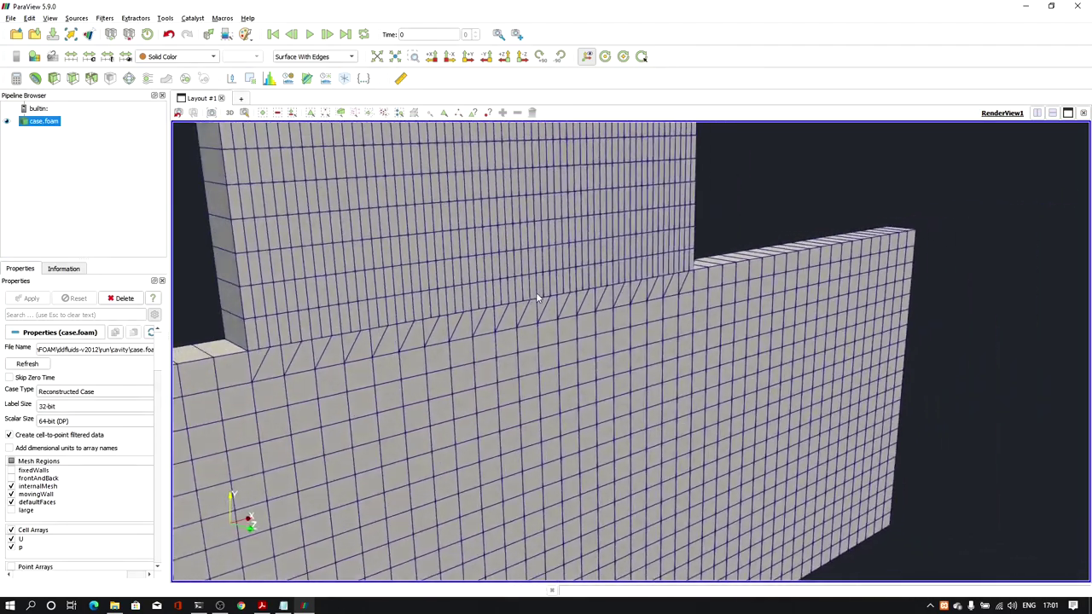
left_click_drag(536, 292, 383, 305)
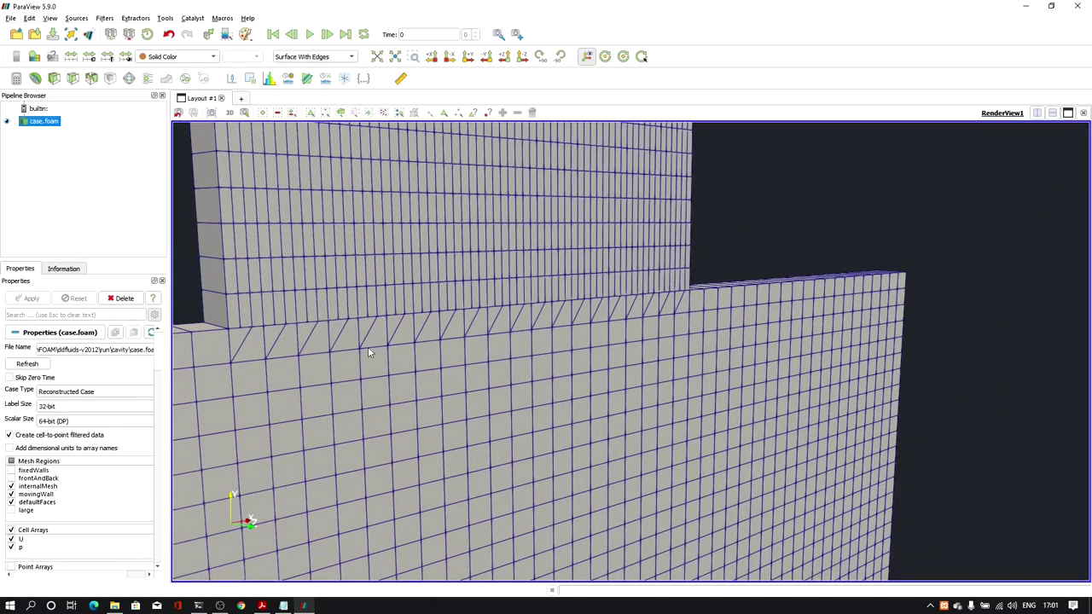
left_click_drag(596, 363, 597, 293)
left_click_drag(443, 357, 526, 272)
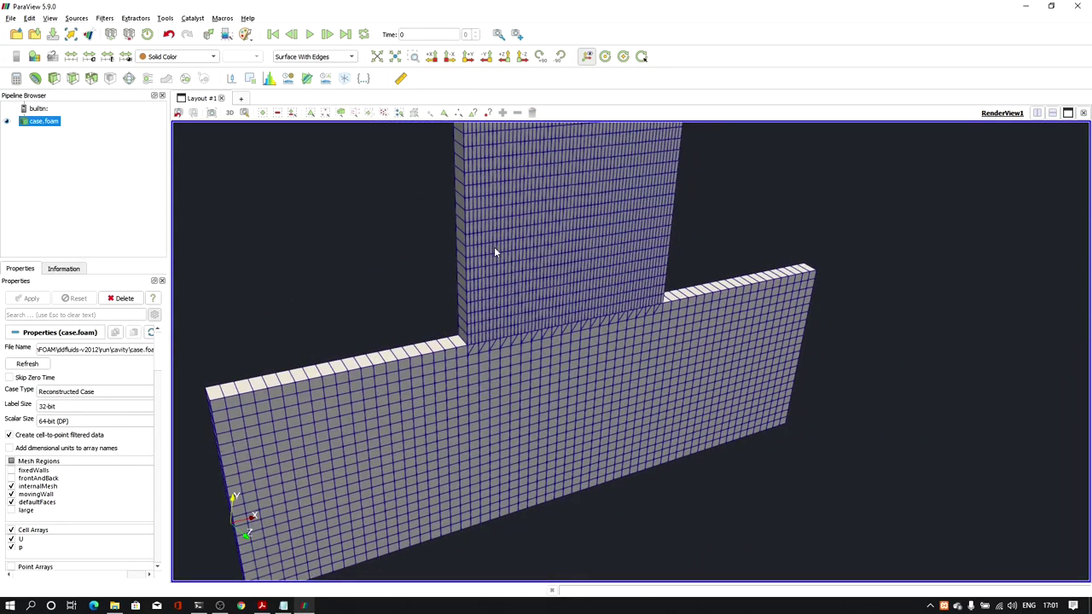
left_click_drag(716, 401, 505, 352)
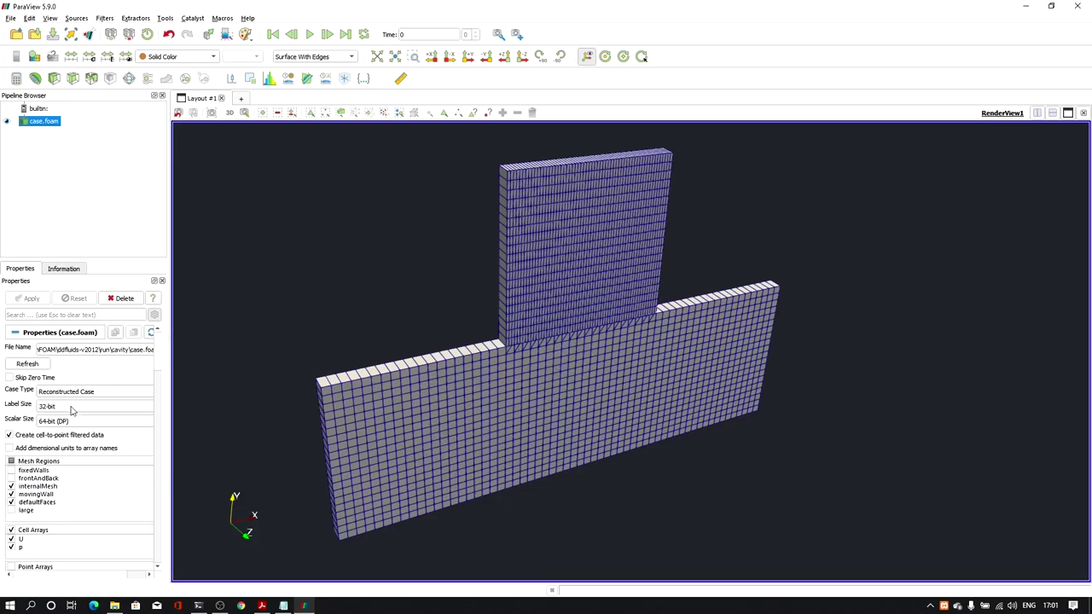
left_click(12, 461)
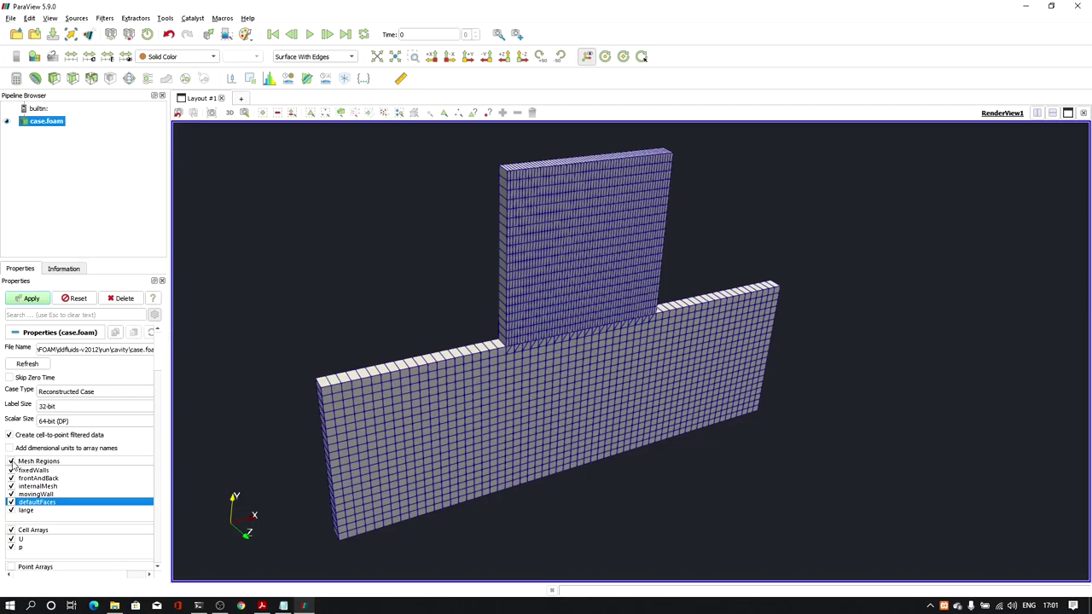
Load only the large patch region, apply, and dismiss the warnings
left_click(12, 461)
left_click(11, 510)
left_click(36, 299)
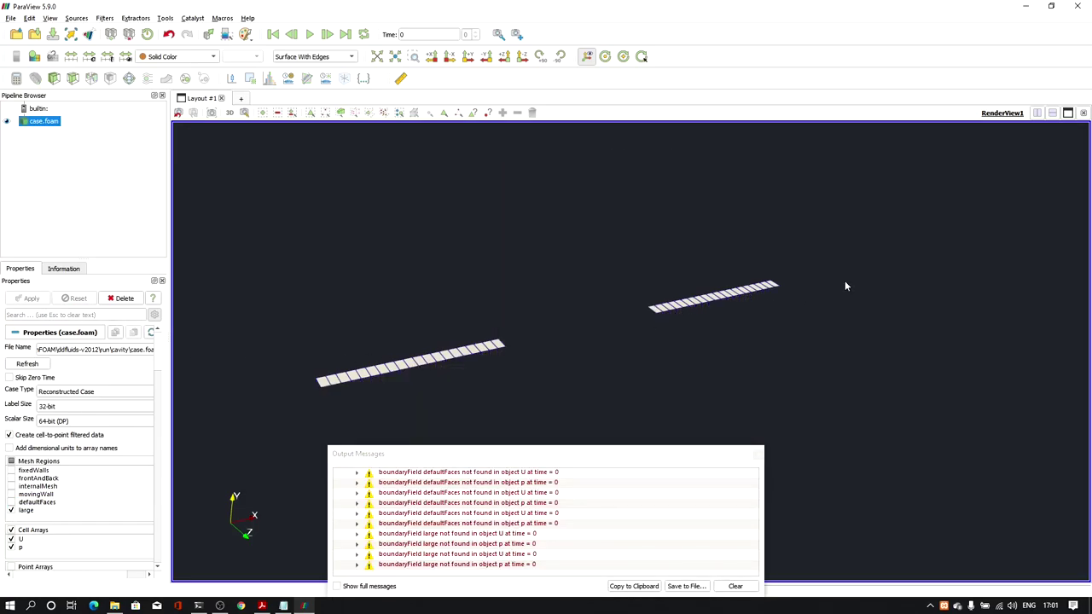
left_click(759, 454)
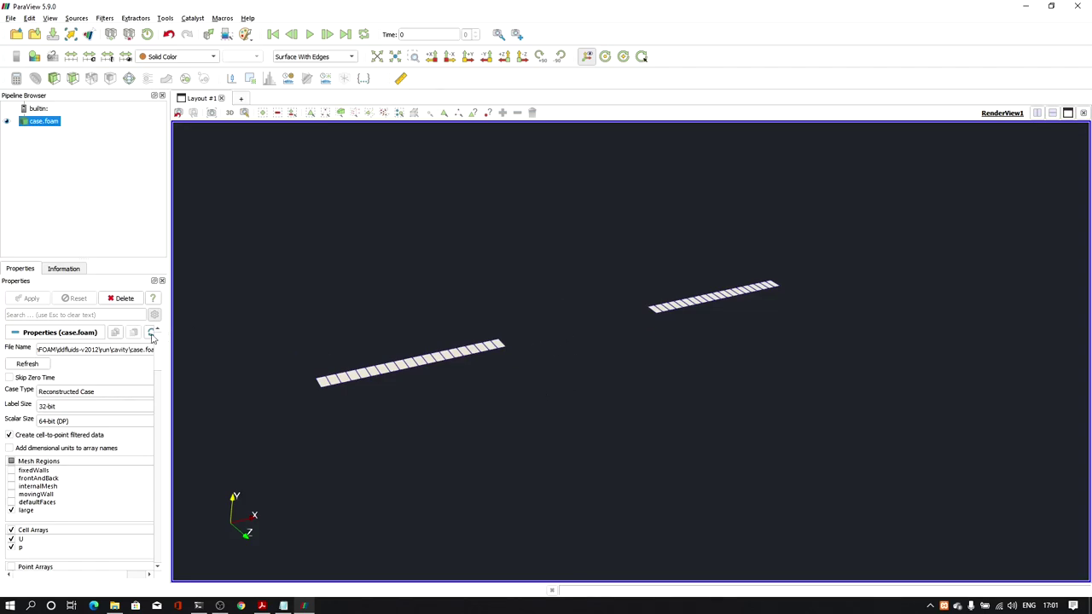
Switch Mesh Regions to internalMesh alone, apply, and dismiss the warnings
left_click(11, 486)
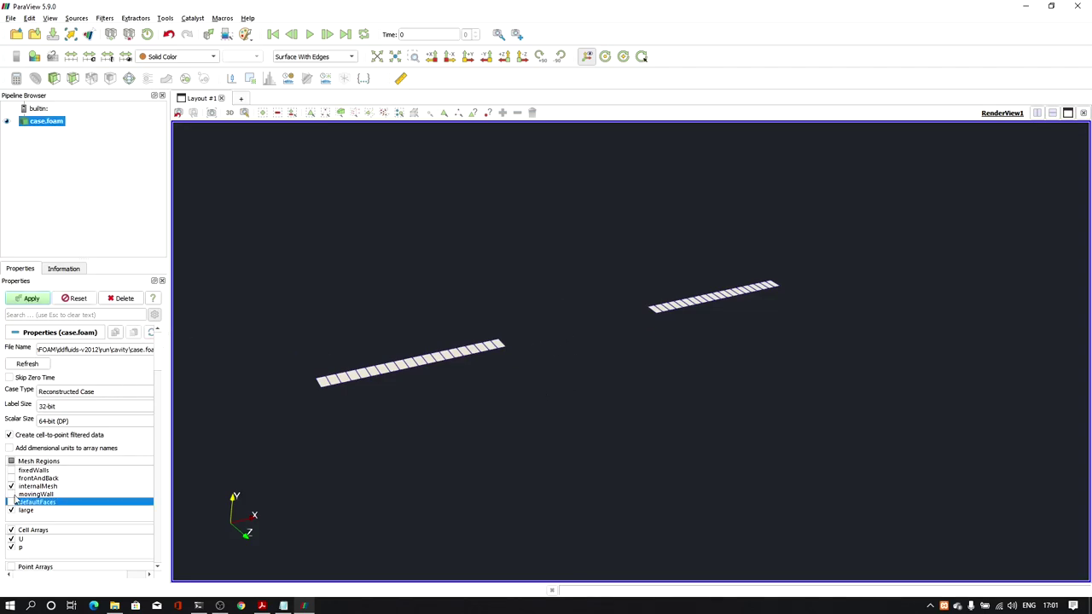
left_click(12, 511)
left_click(32, 298)
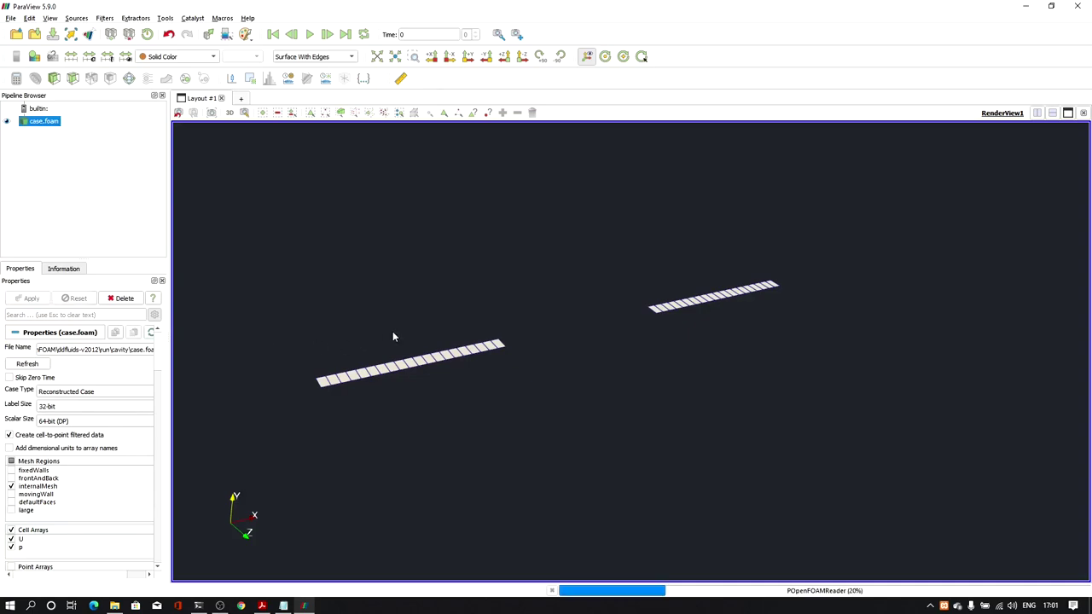
left_click(758, 453)
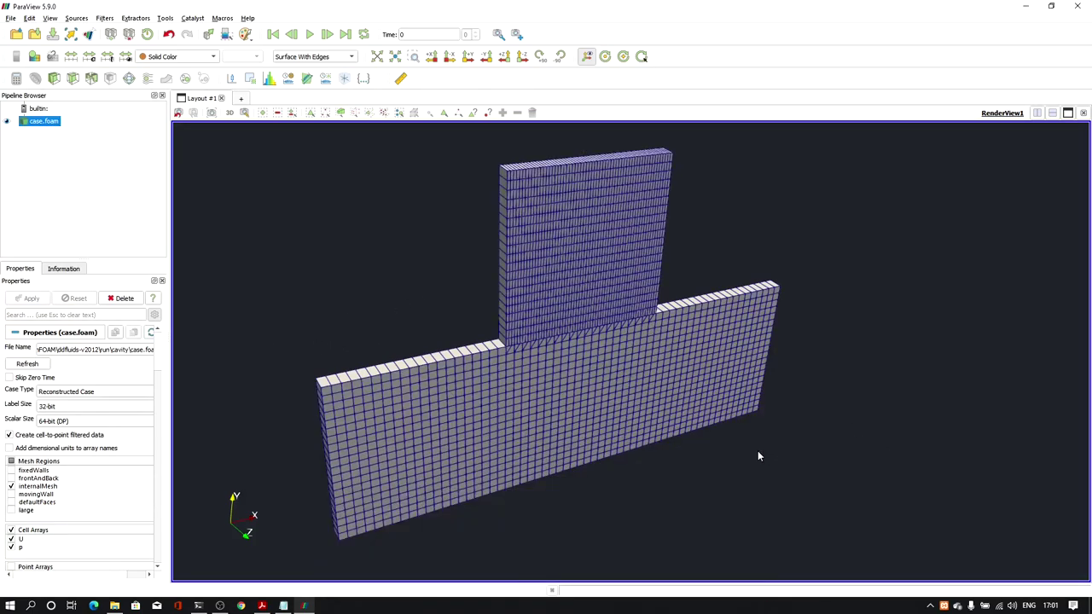
Orbit the merged mesh to front and oblique views, then go to the (large small) line in Notepad
left_click_drag(758, 453, 506, 323)
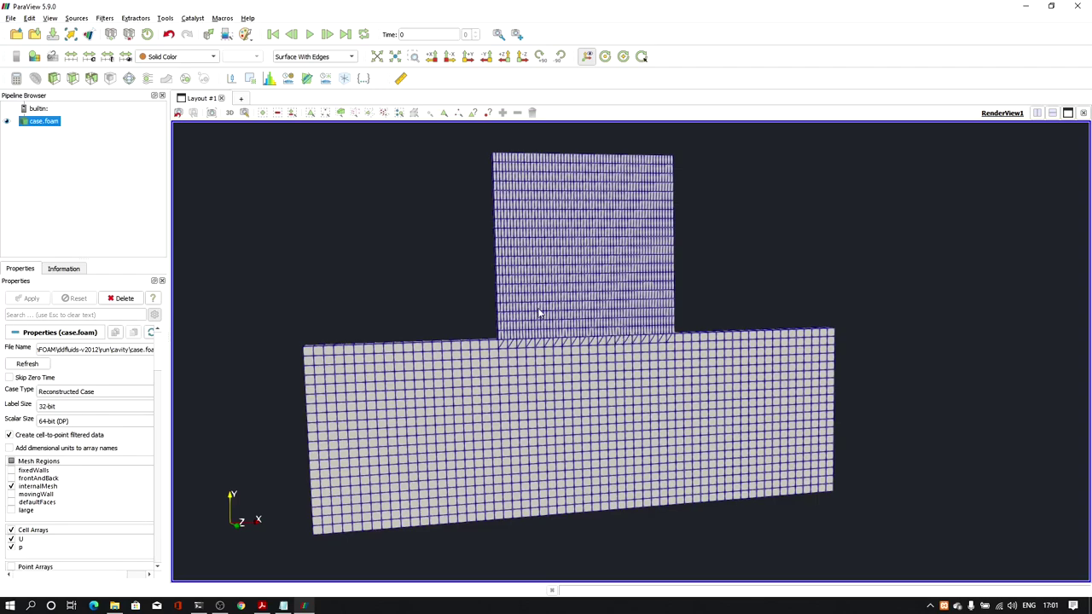
left_click_drag(597, 322, 556, 376)
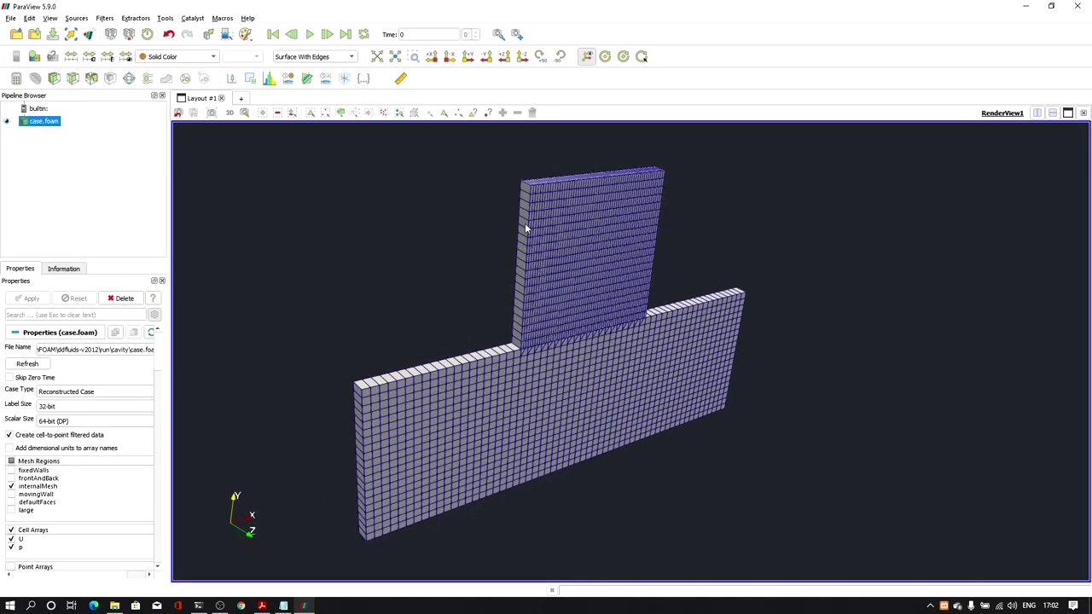
left_click_drag(524, 227, 576, 245)
scroll(575, 245, "up", 3)
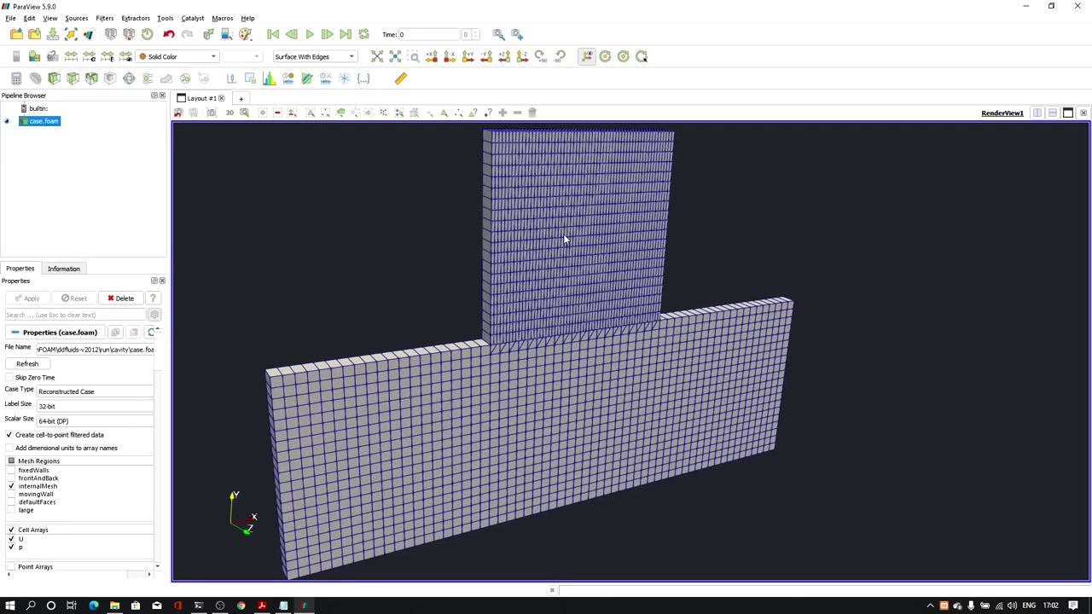
key("alt+Tab")
left_click(223, 484)
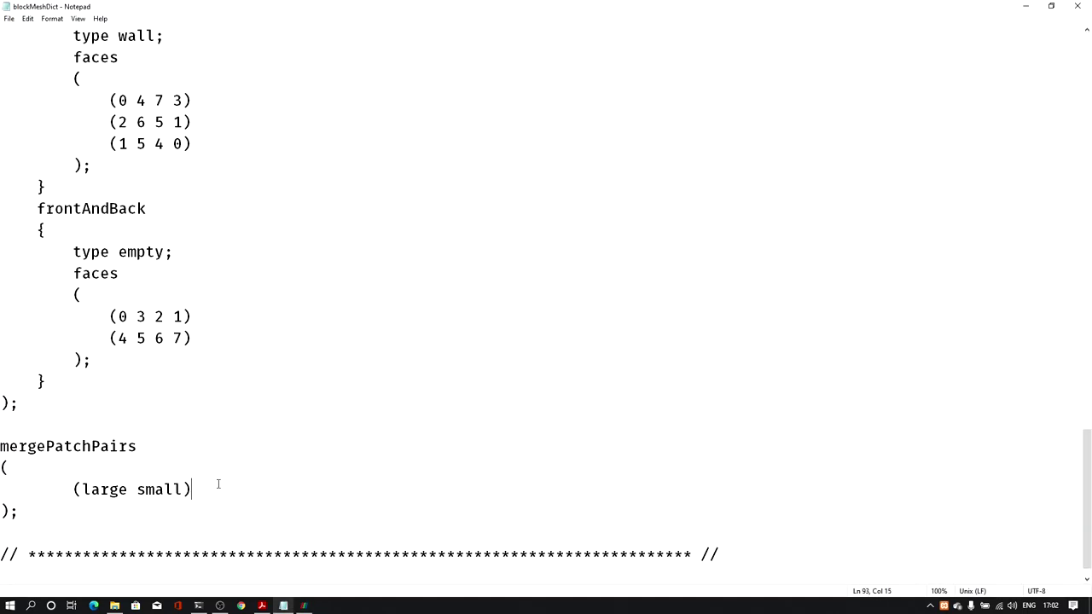